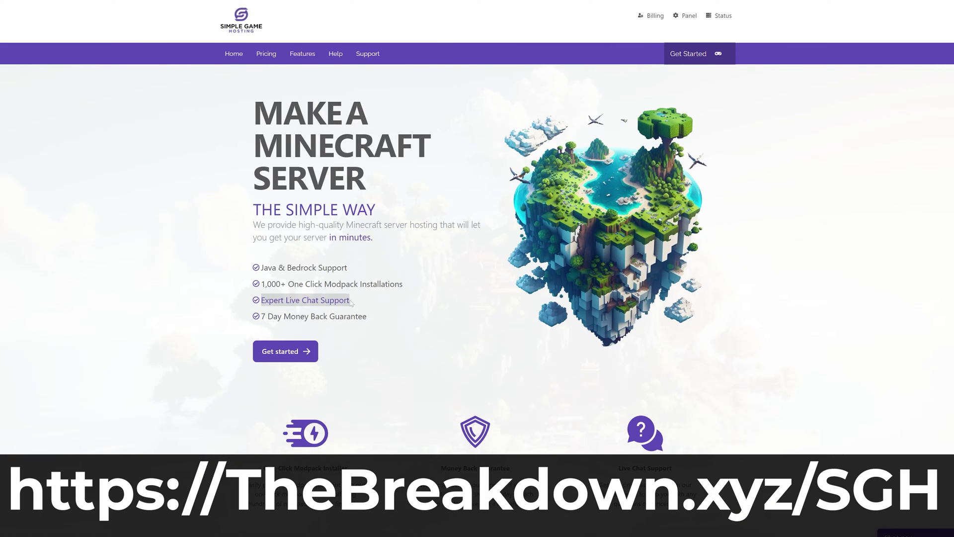
scroll(477, 224, down, 3)
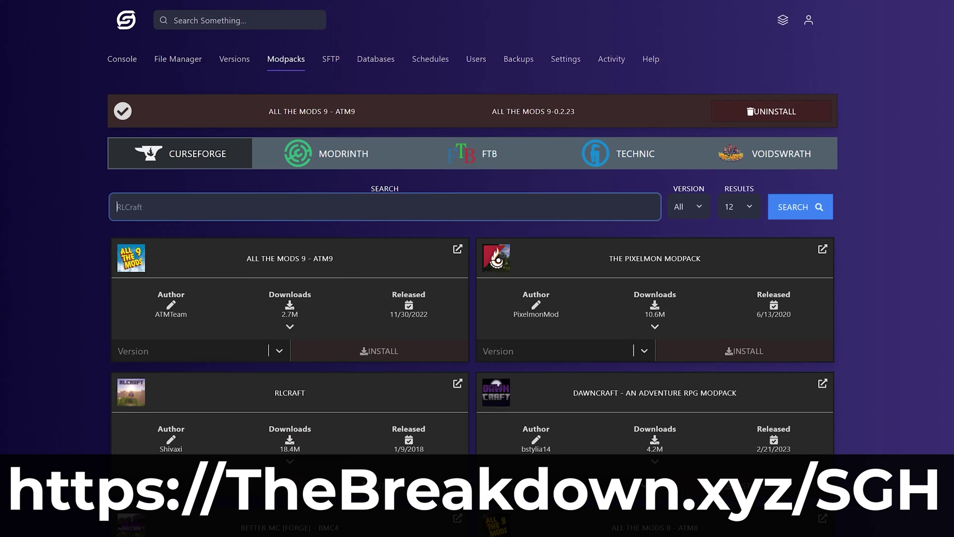
text(Pixelmon)
Step: Search Modpacks for Pixelmon, create a server backup, and slide the pricing estimate toward 15+ players
key(Return)
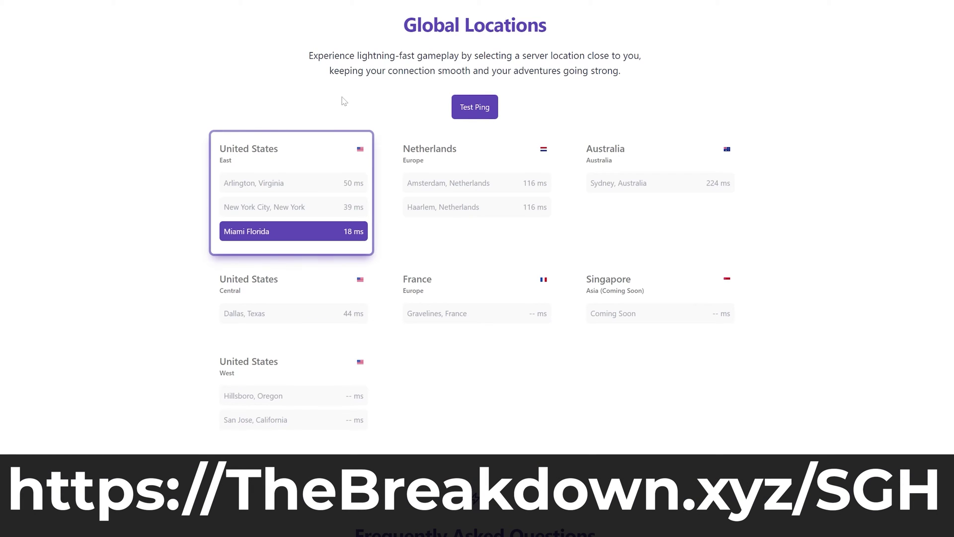
scroll(409, 380, down, 5)
scroll(407, 373, down, 5)
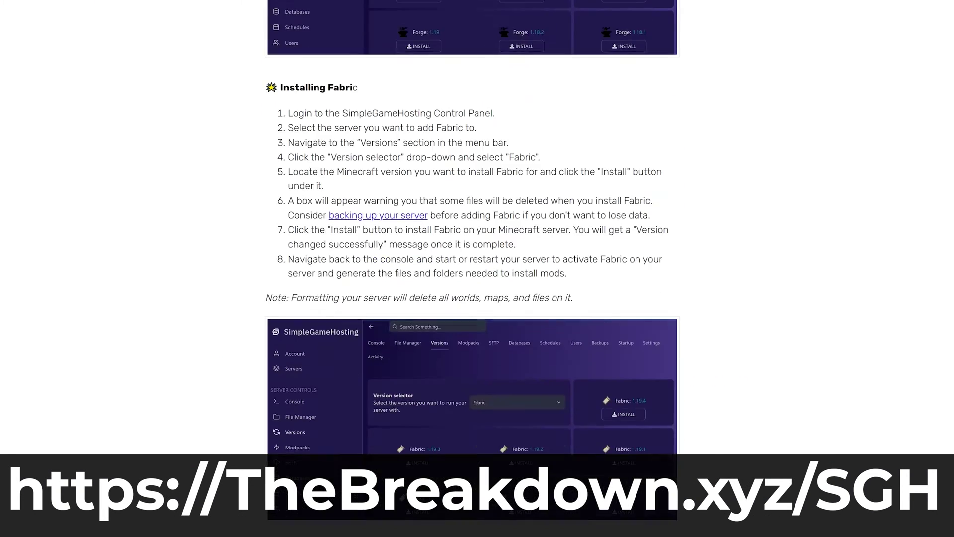
scroll(407, 368, down, 5)
scroll(406, 368, down, 10)
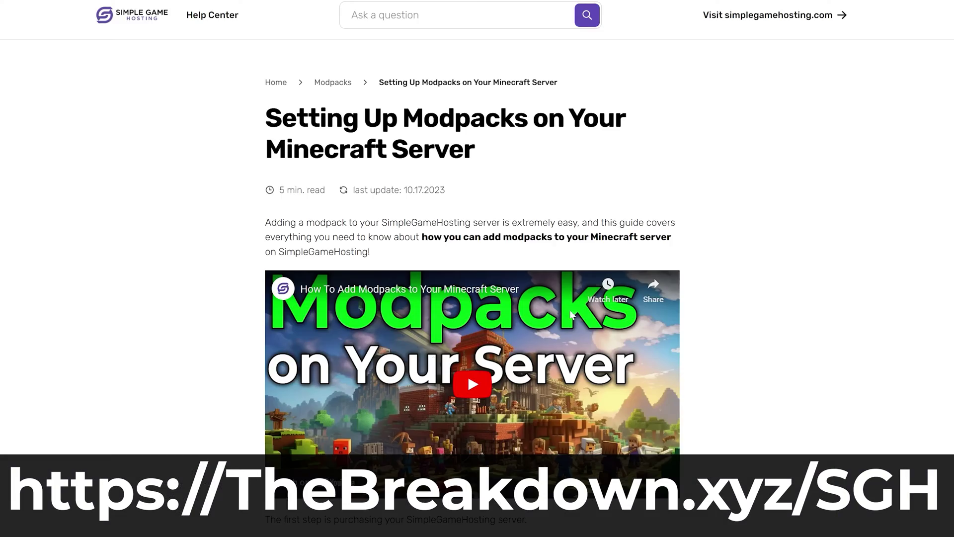
scroll(429, 360, down, 5)
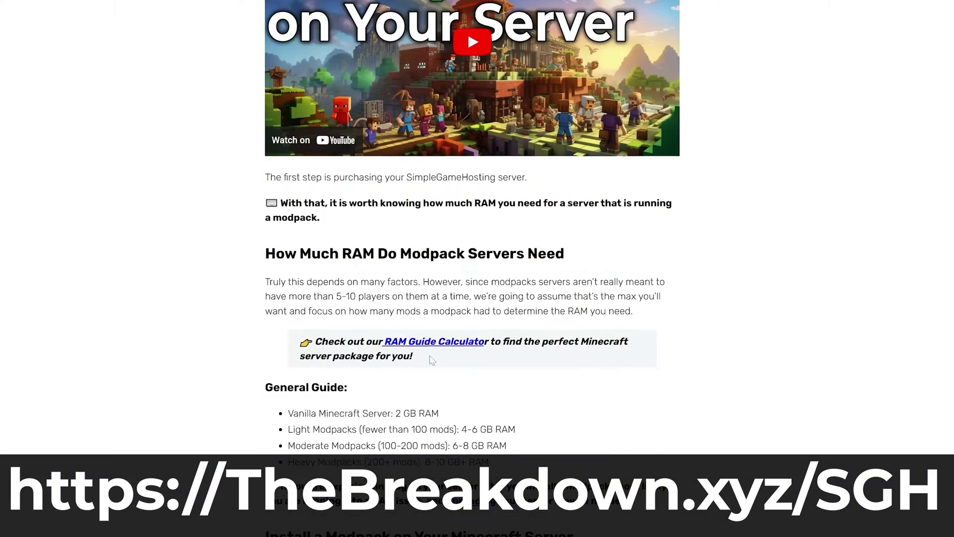
scroll(428, 361, down, 5)
scroll(429, 360, down, 5)
scroll(429, 360, down, 5)
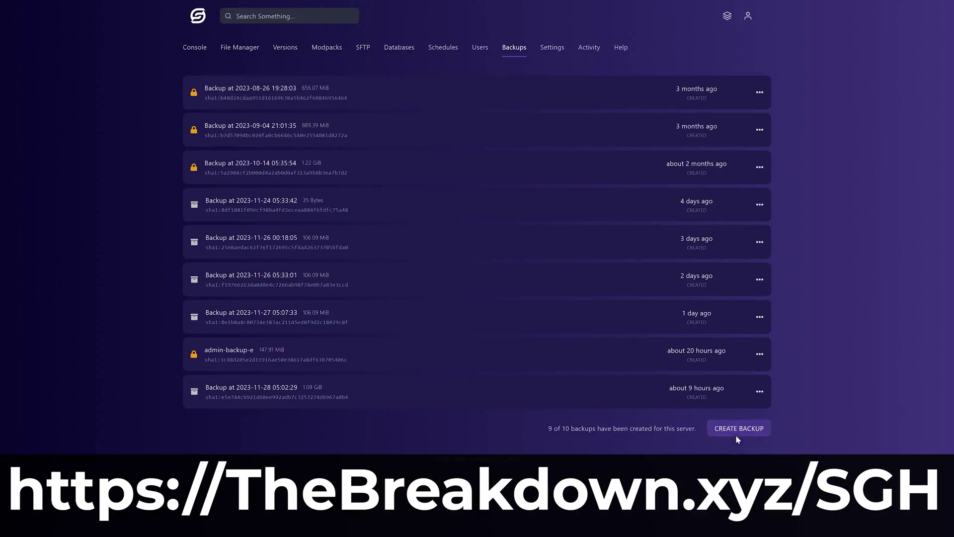
click(736, 429)
click(661, 365)
drag(300, 427, 171, 418)
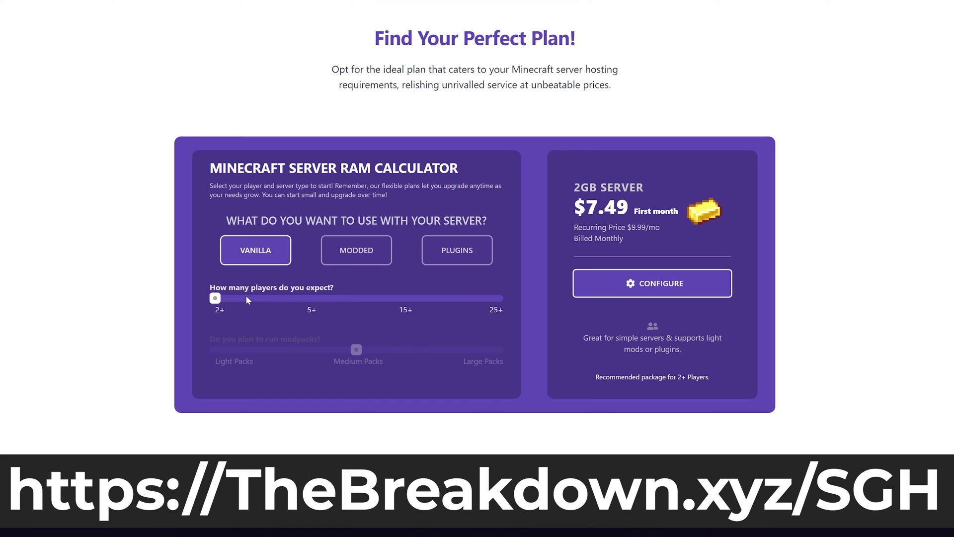
drag(245, 297, 426, 299)
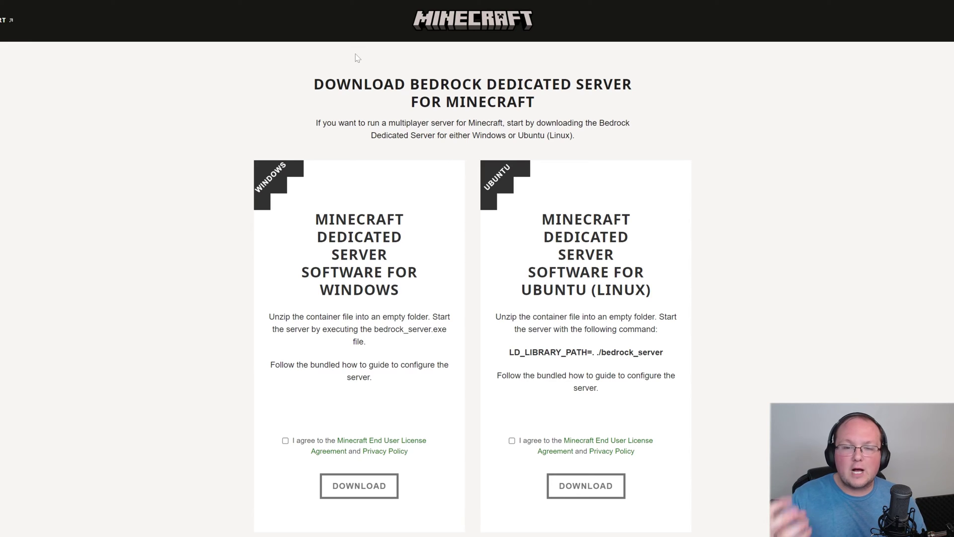
scroll(394, 38, down, 3)
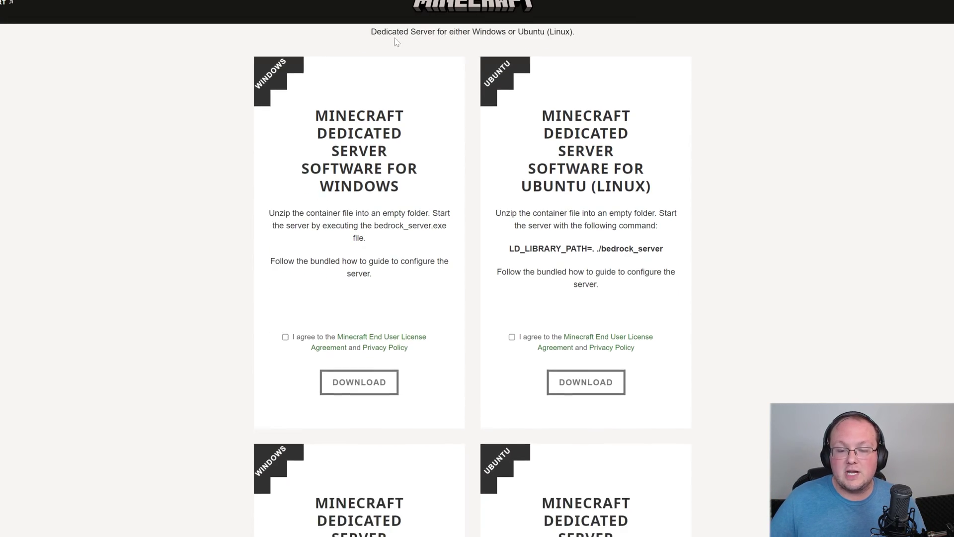
Step: Accept the license and download the Windows Bedrock Dedicated Server
click(284, 233)
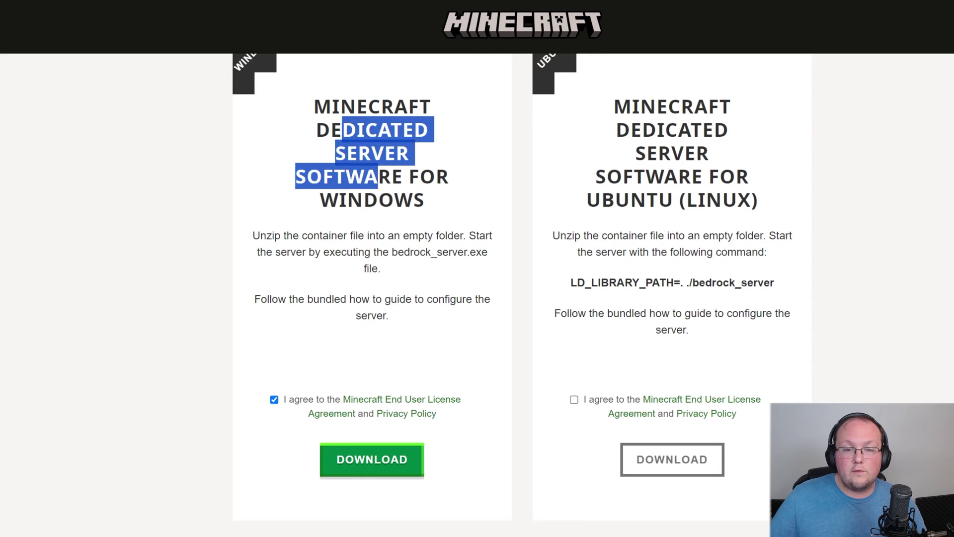
drag(341, 127, 425, 200)
click(425, 201)
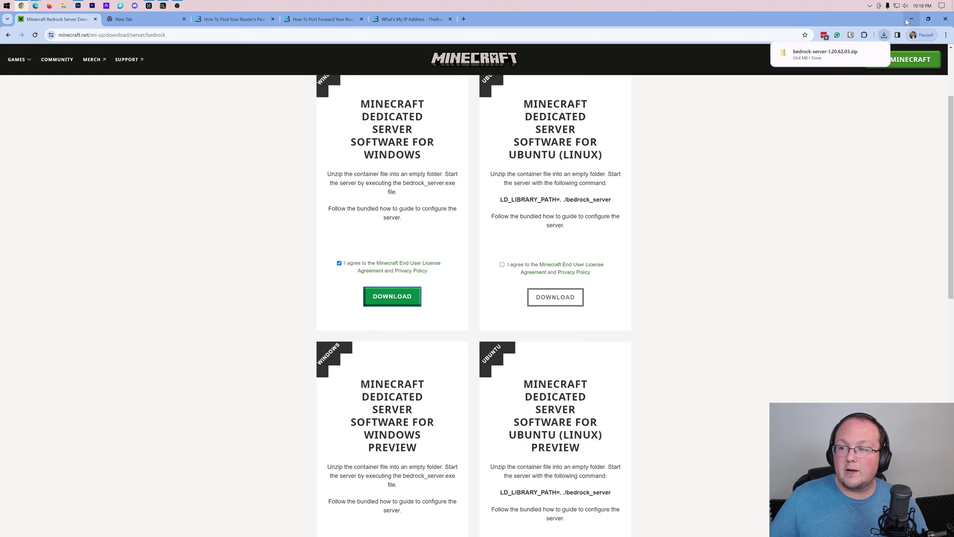
Step: Move the downloaded server zip from Downloads onto the desktop
click(909, 19)
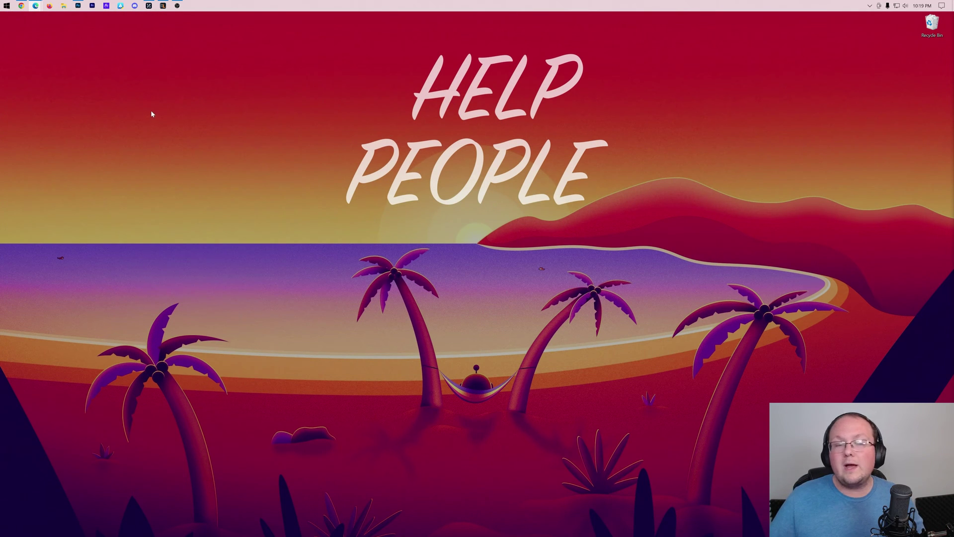
click(64, 6)
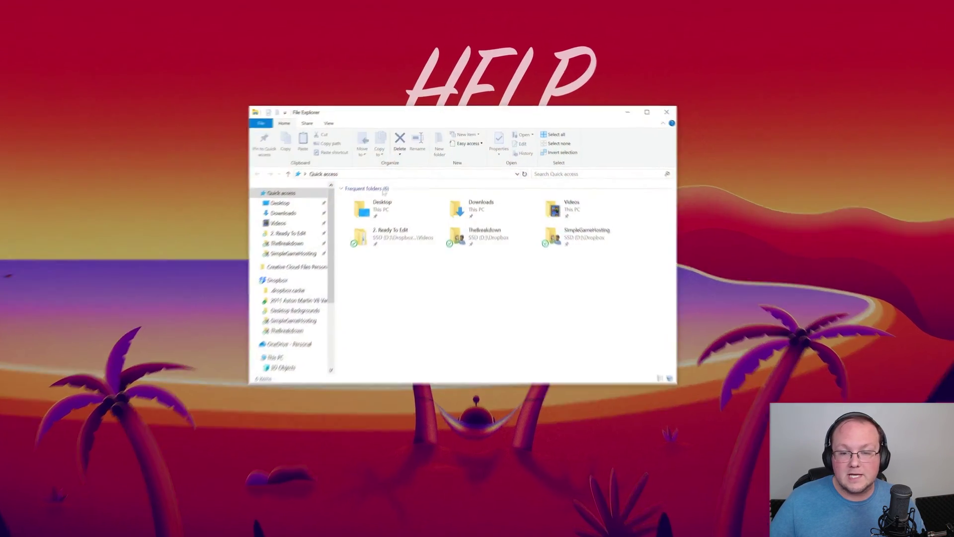
double_click(455, 231)
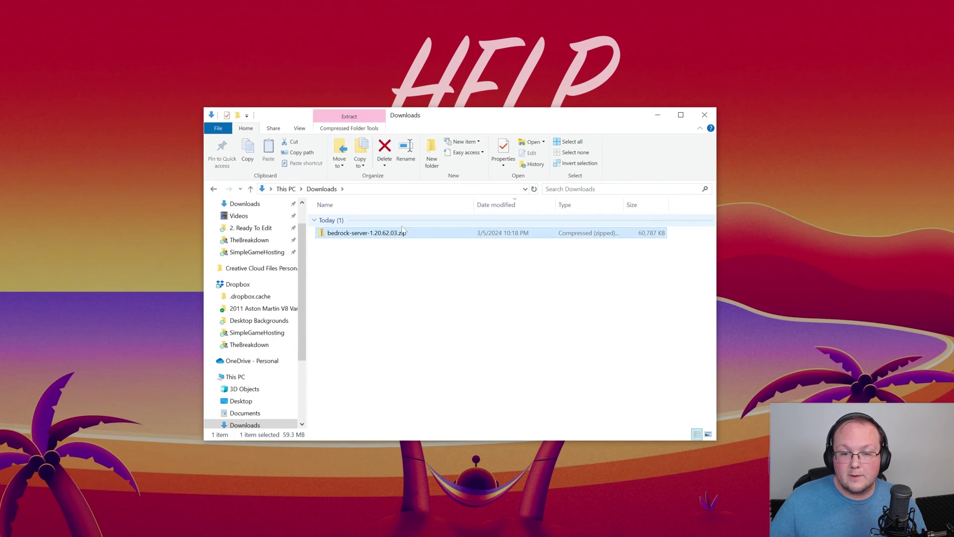
drag(419, 237, 409, 54)
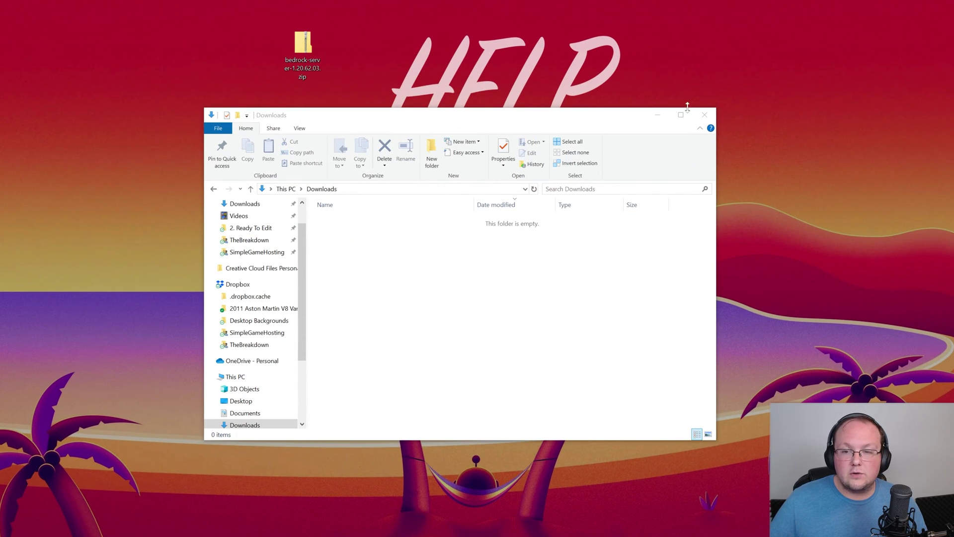
click(704, 114)
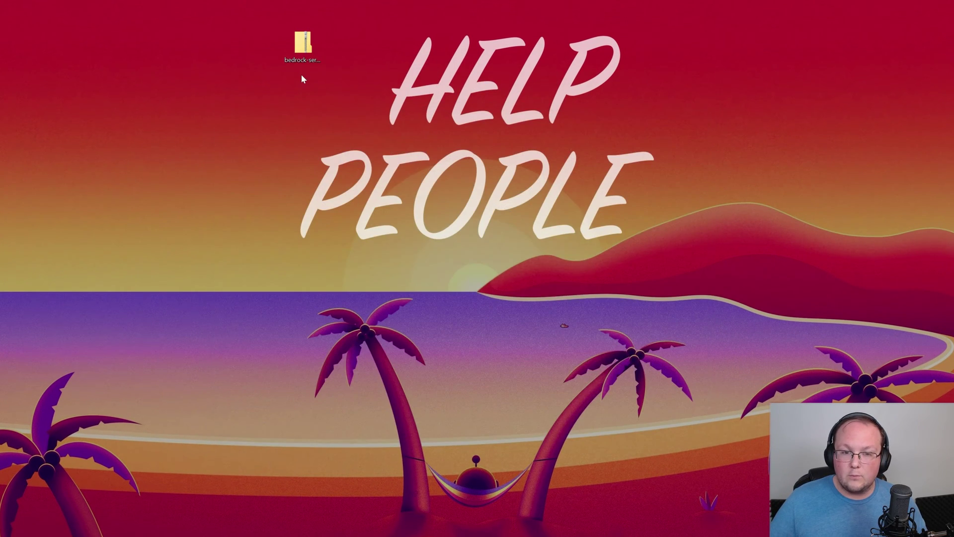
Step: Extract the zip to bedrock-server-1.20.62.03, open that folder, and delete the zip
right_click(301, 47)
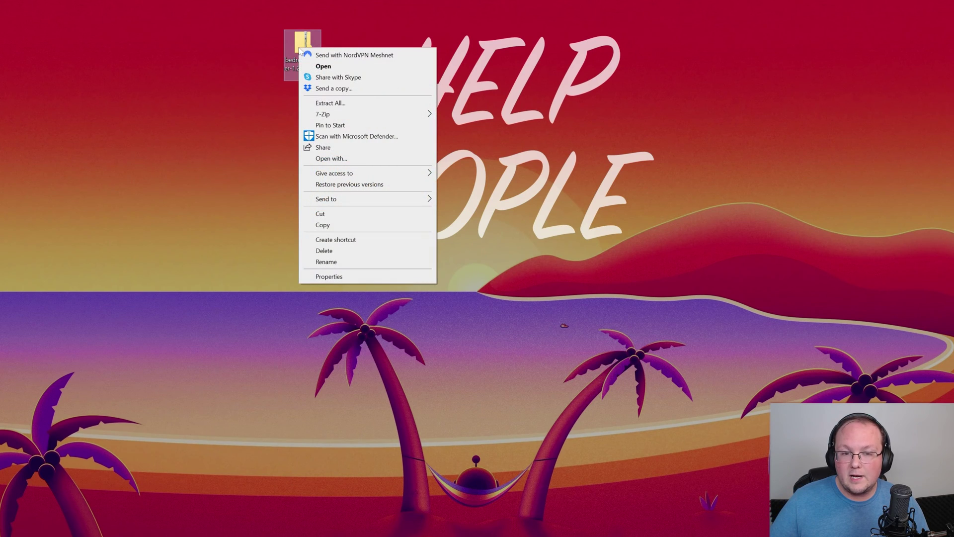
click(330, 103)
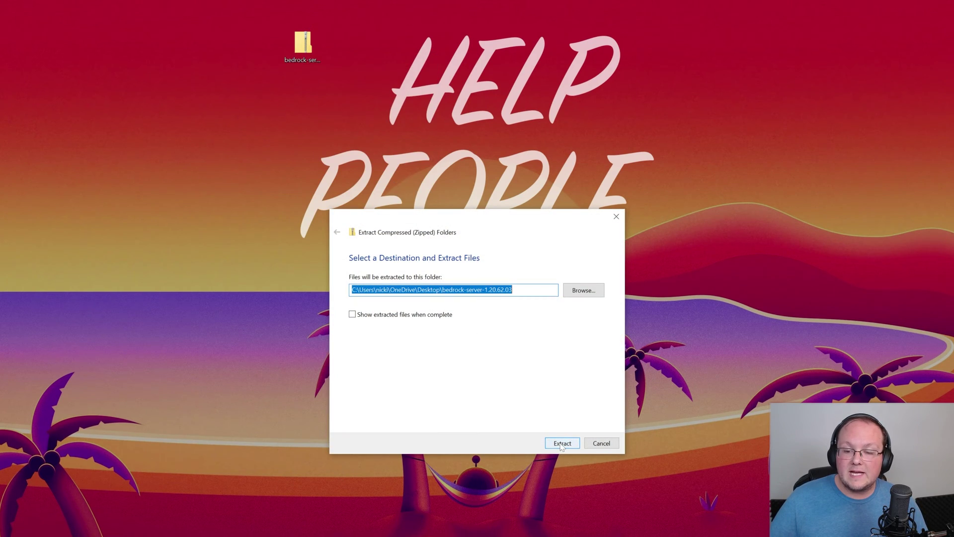
click(562, 446)
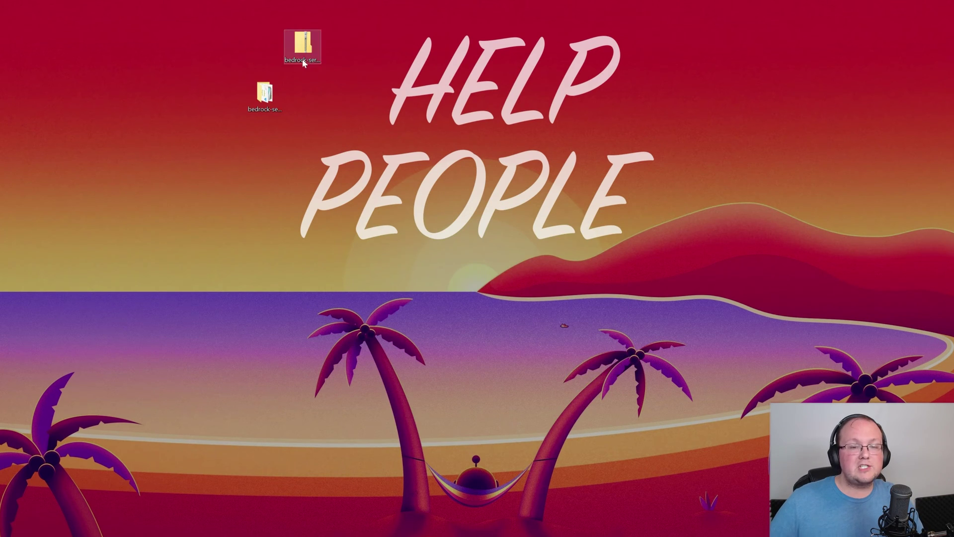
double_click(265, 93)
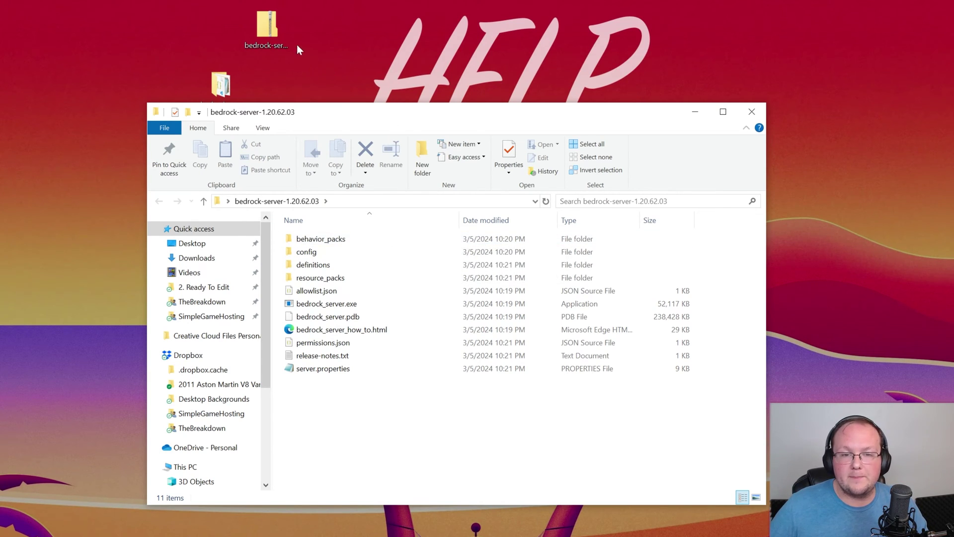
click(274, 36)
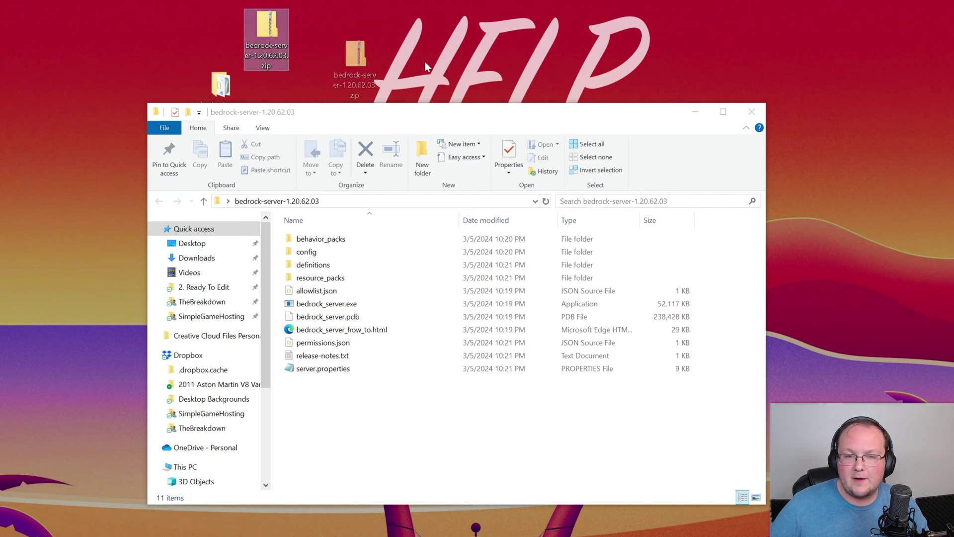
key(Delete)
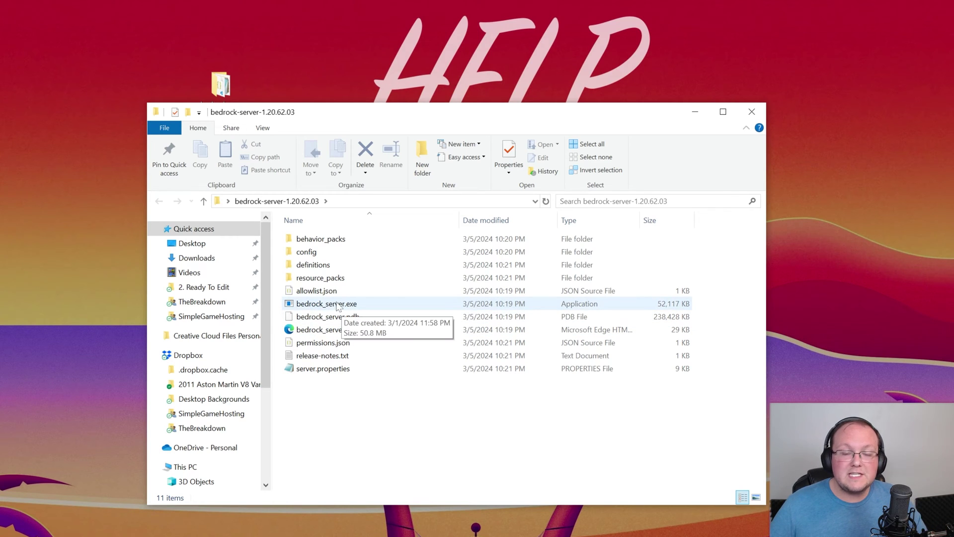
Step: Launch bedrock_server.exe, allow it through the firewall, then shut it down with stop
double_click(328, 305)
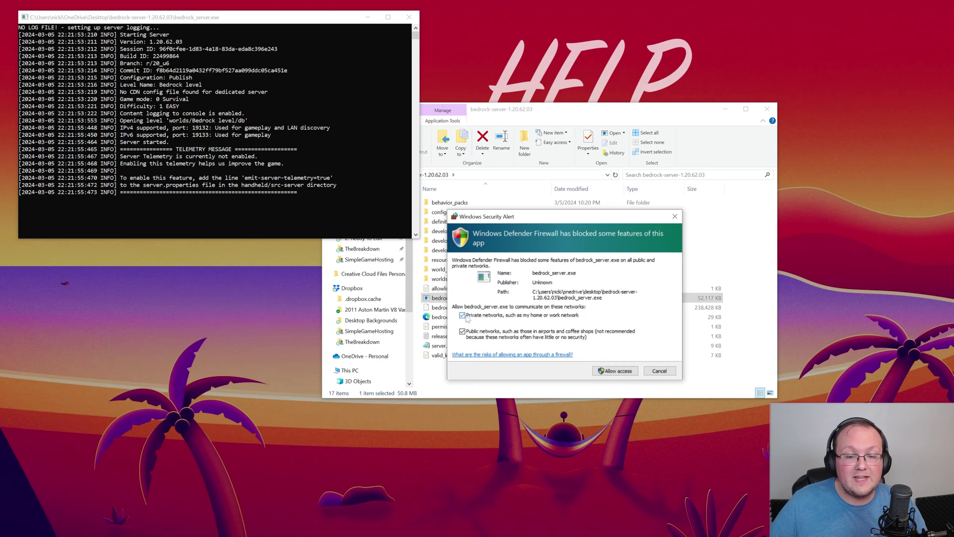
click(605, 371)
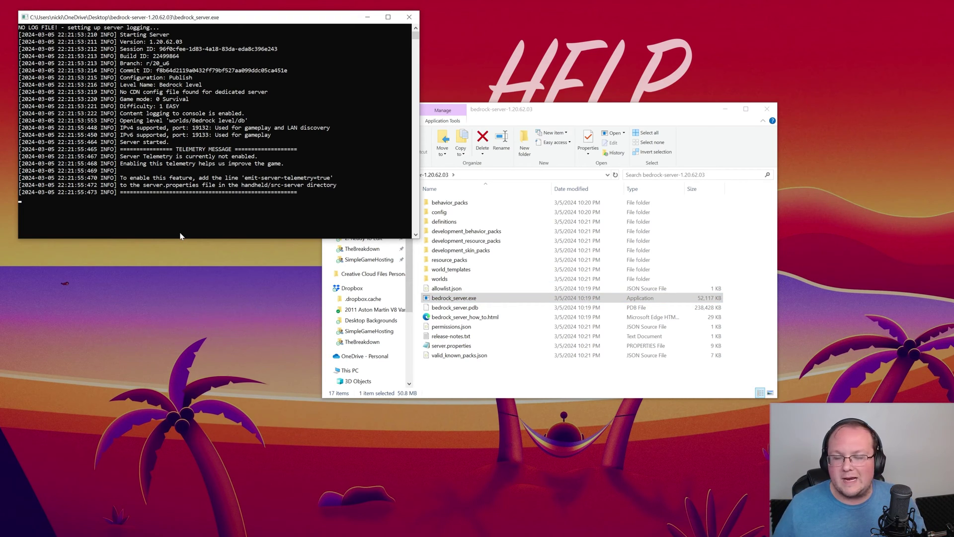
click(179, 236)
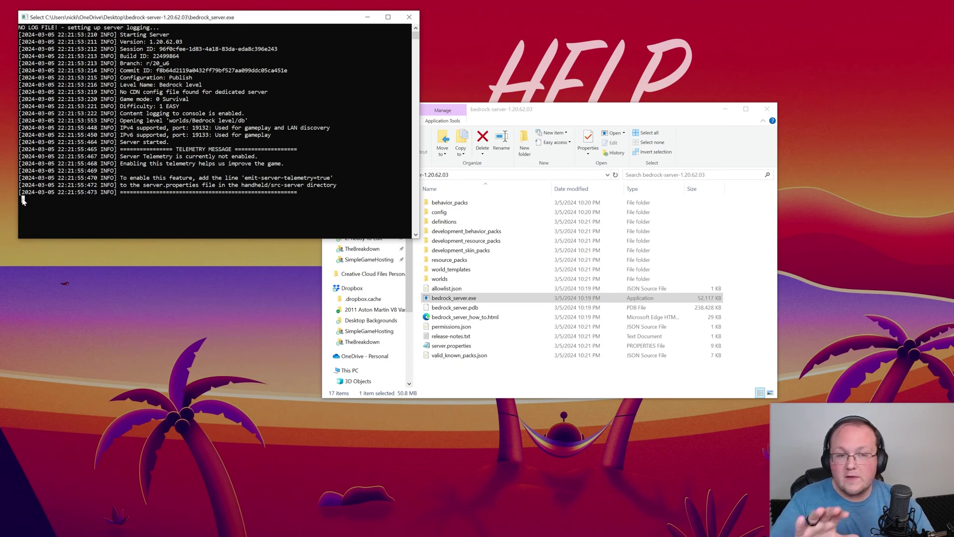
text(stop)
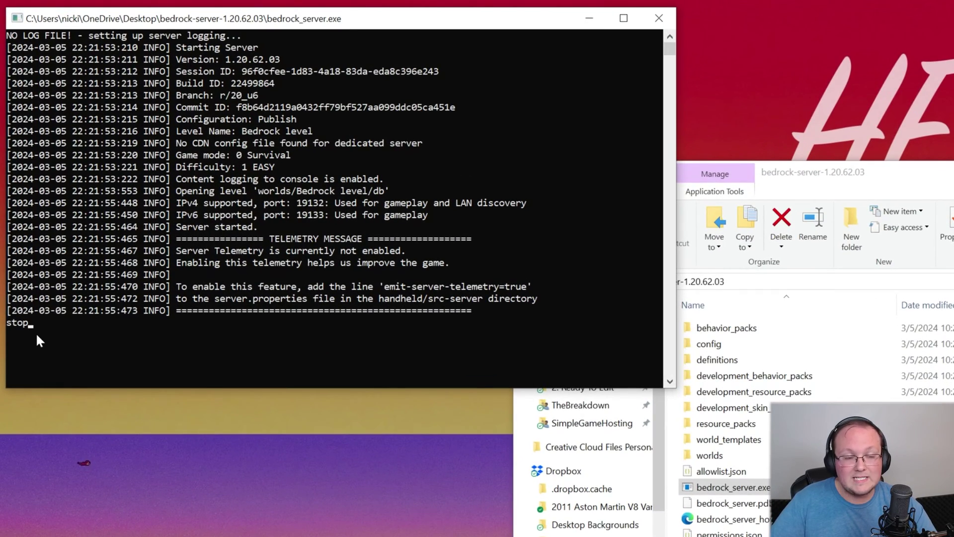
key(Return)
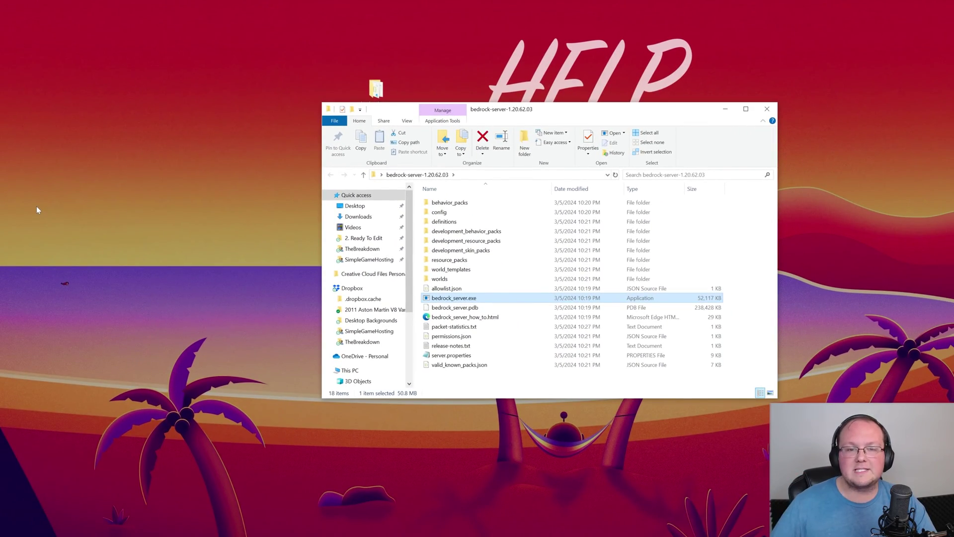
Step: Run ipconfig in Command Prompt to show the PC's network details
click(772, 113)
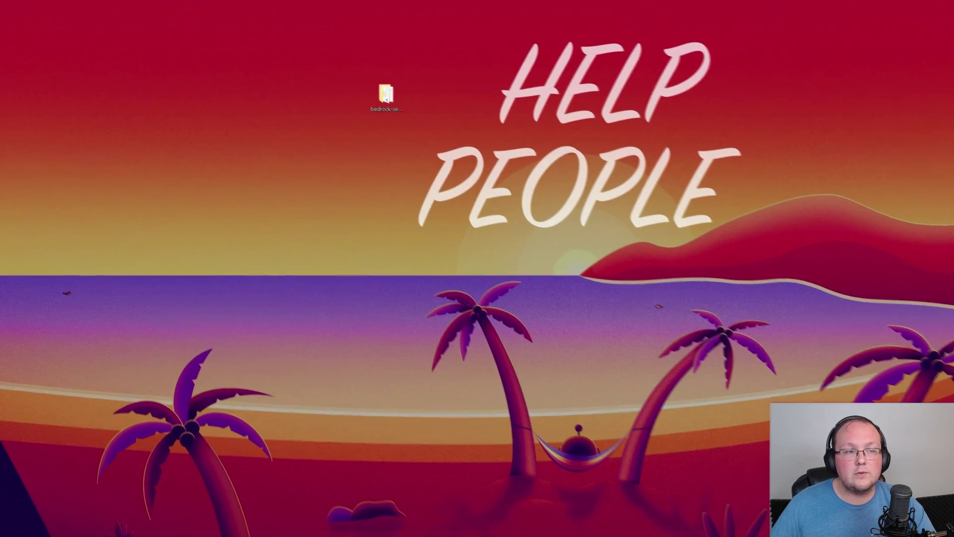
key(super)
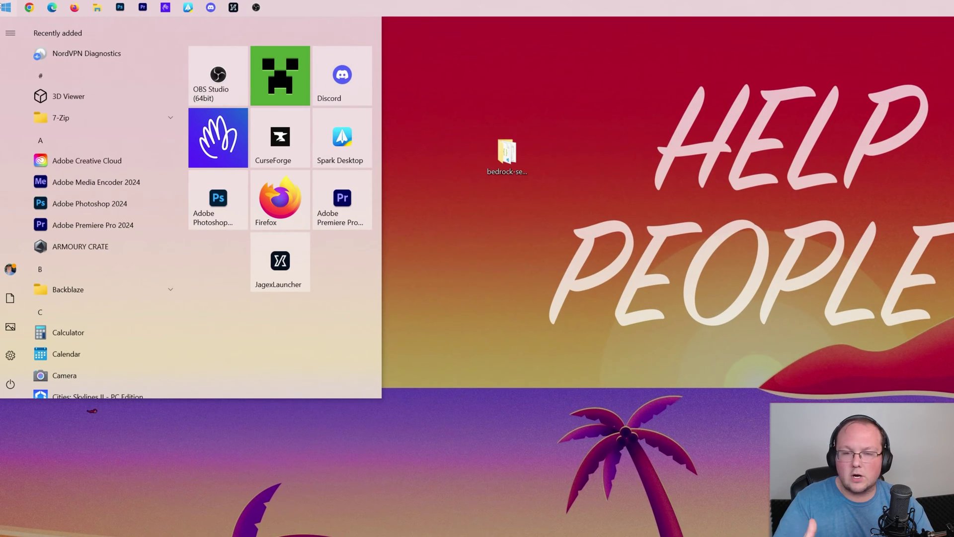
text(cmd)
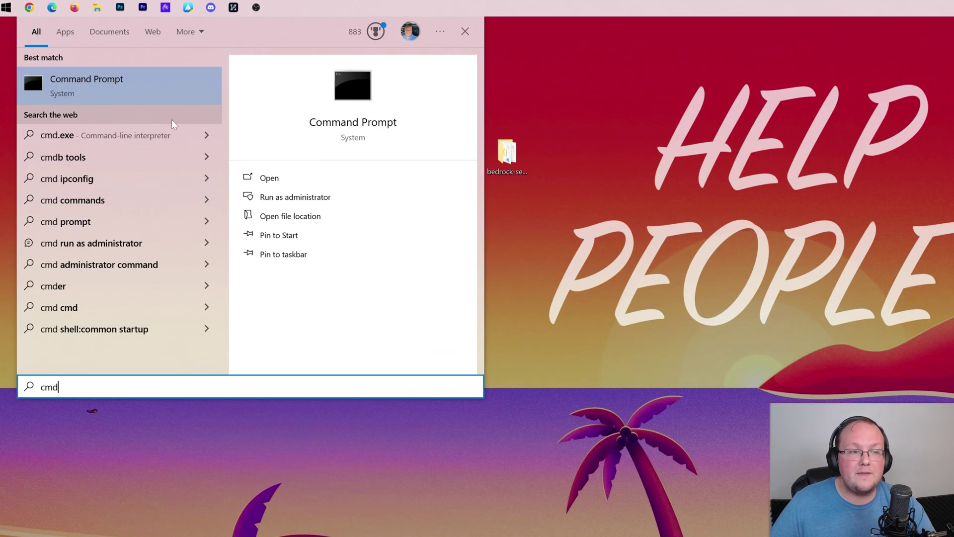
click(122, 83)
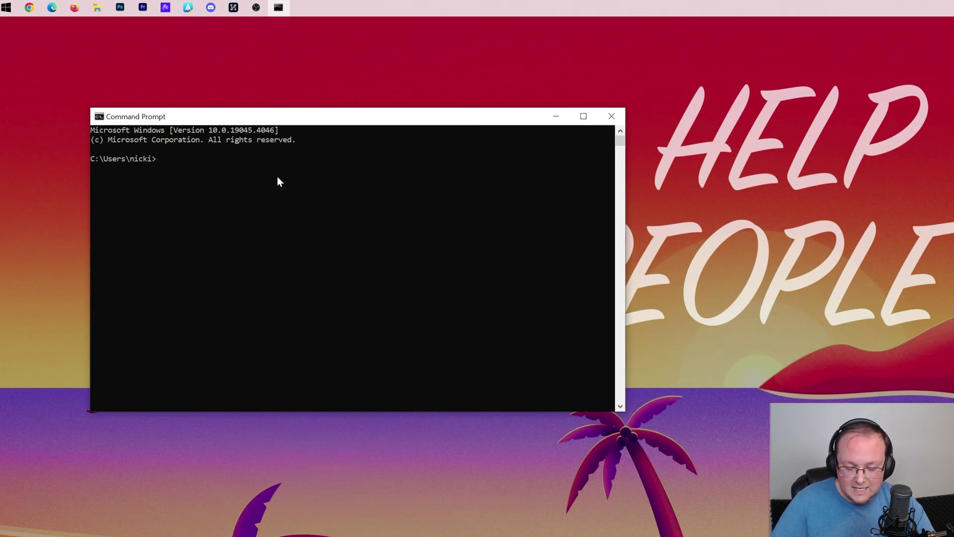
text(ipconfig)
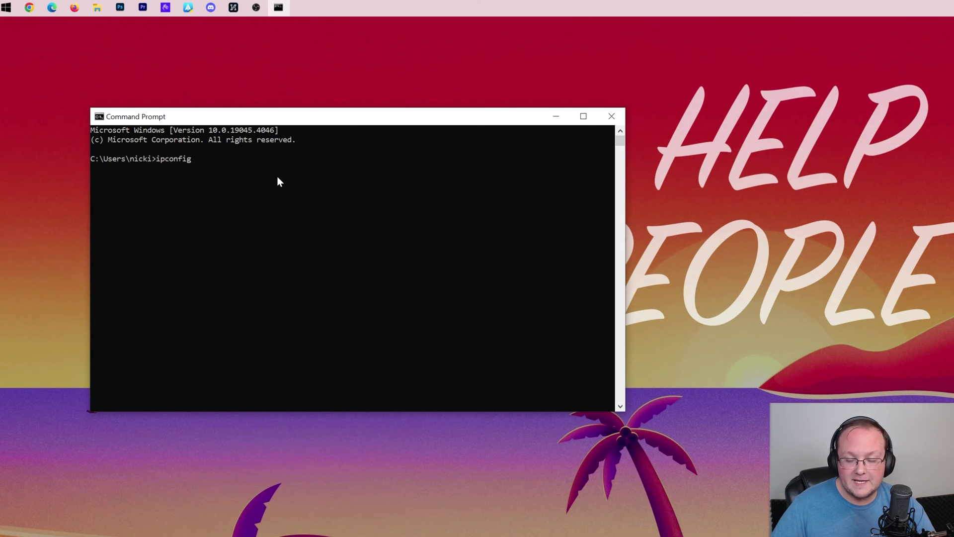
key(Return)
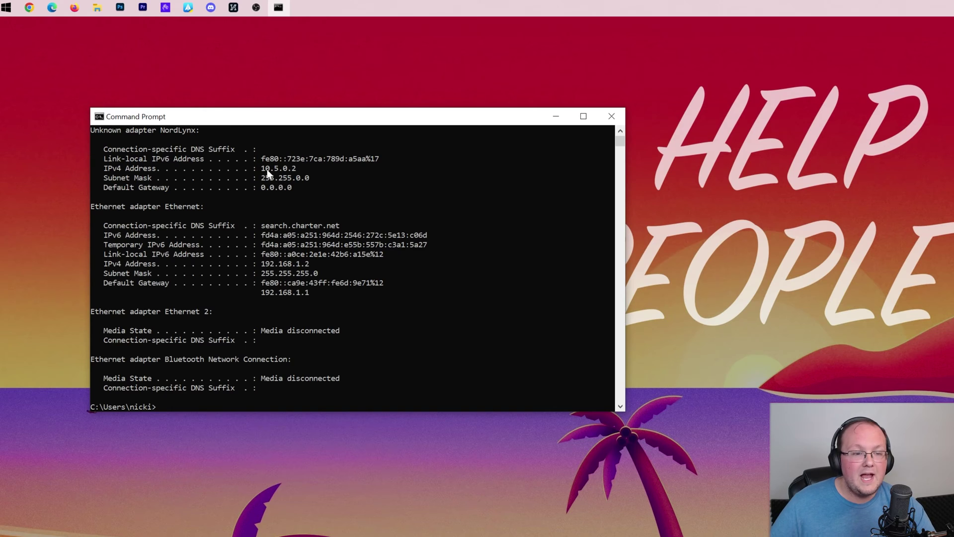
Step: Note IPv4 Address 192.168.1.2 and Default Gateway 192.168.1.1 in Notepad
click(6, 7)
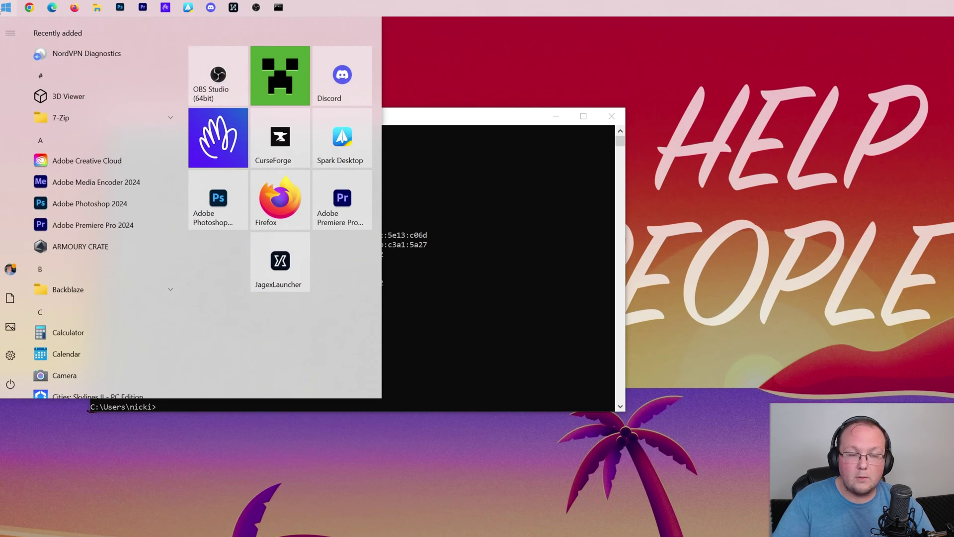
text(notepad)
key(Return)
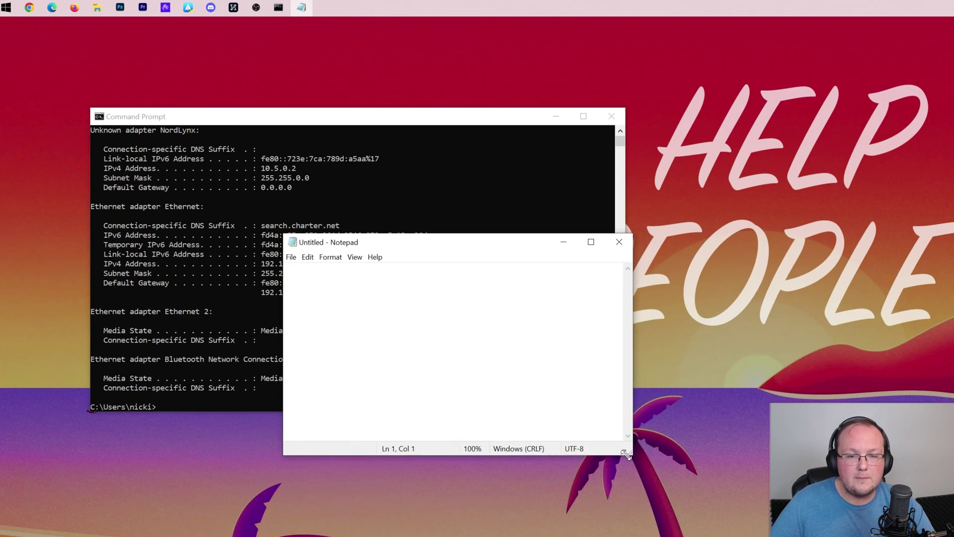
drag(510, 244, 621, 163)
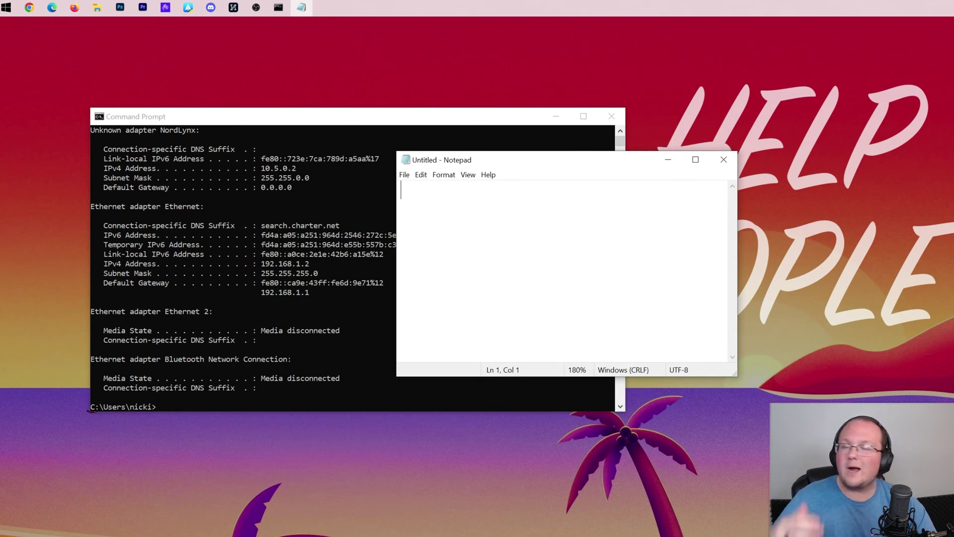
key(ctrl+plus)
key(ctrl+plus)
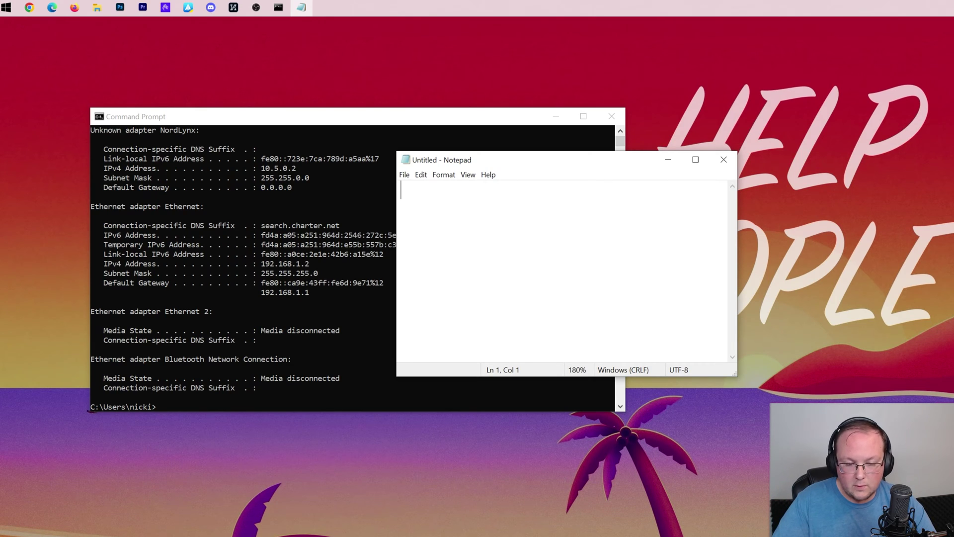
text(IPv4 Address:)
key(Return)
key(Return)
text(Default Gateway: )
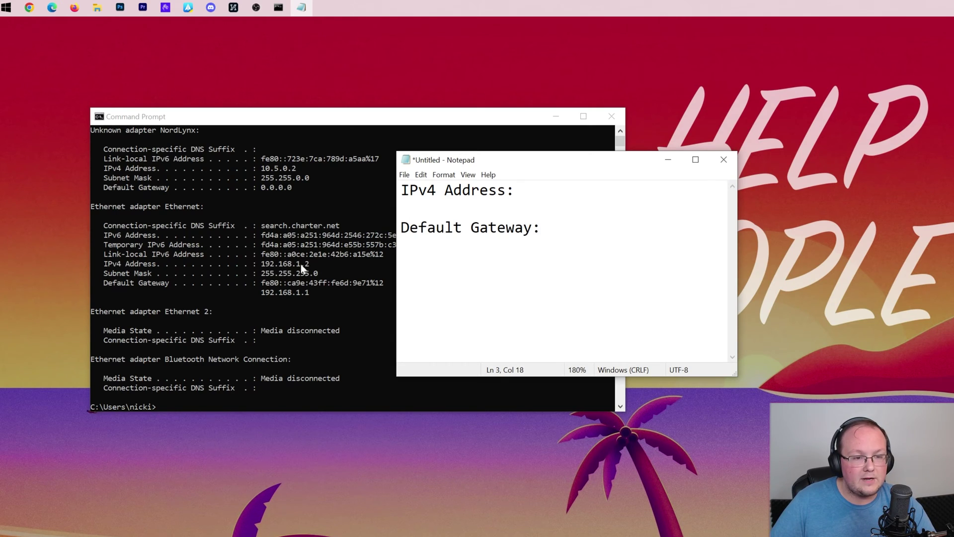
text(192.168.1.2)
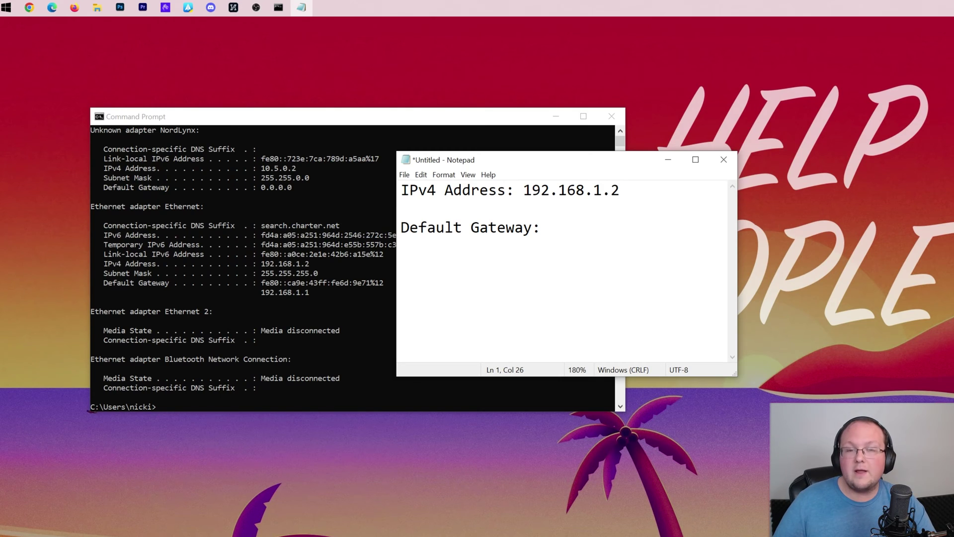
key(Down)
key(Down)
key(Right)
key(Right)
key(Right)
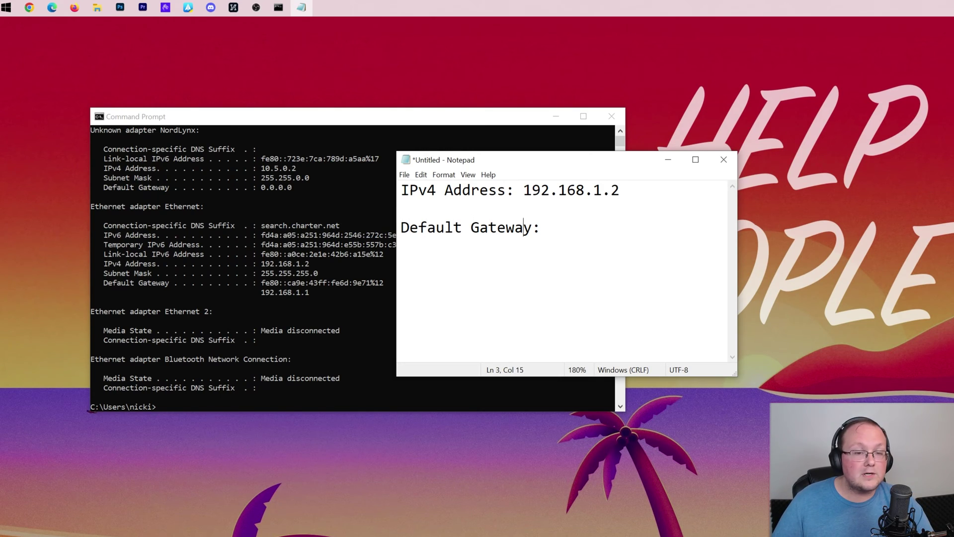
text( 192.168.1.)
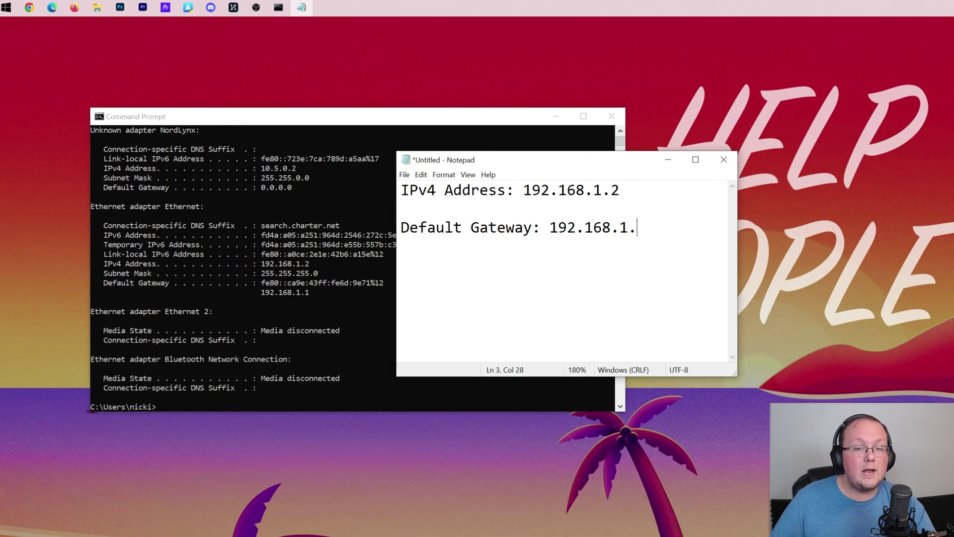
text(1)
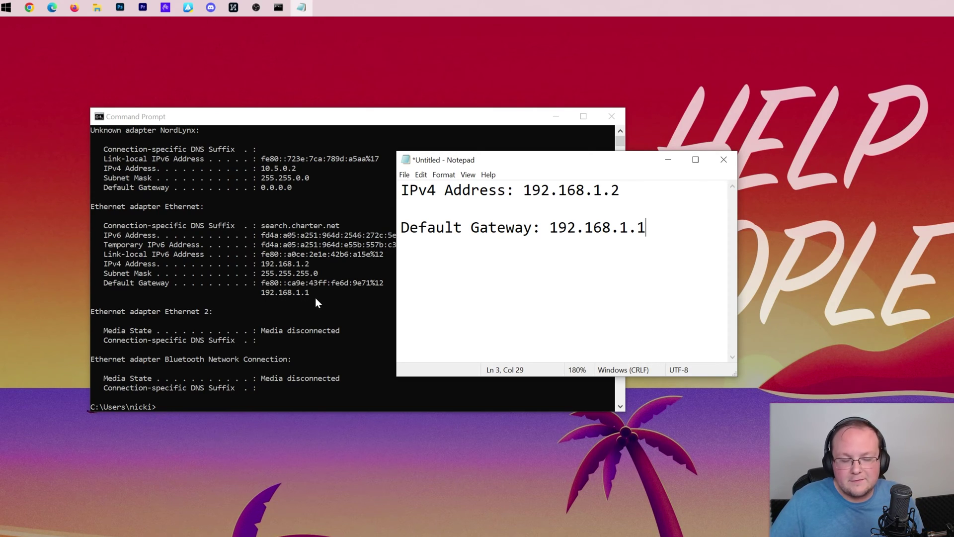
Step: Close Command Prompt and copy the gateway address 192.168.1.1 from the note
click(295, 306)
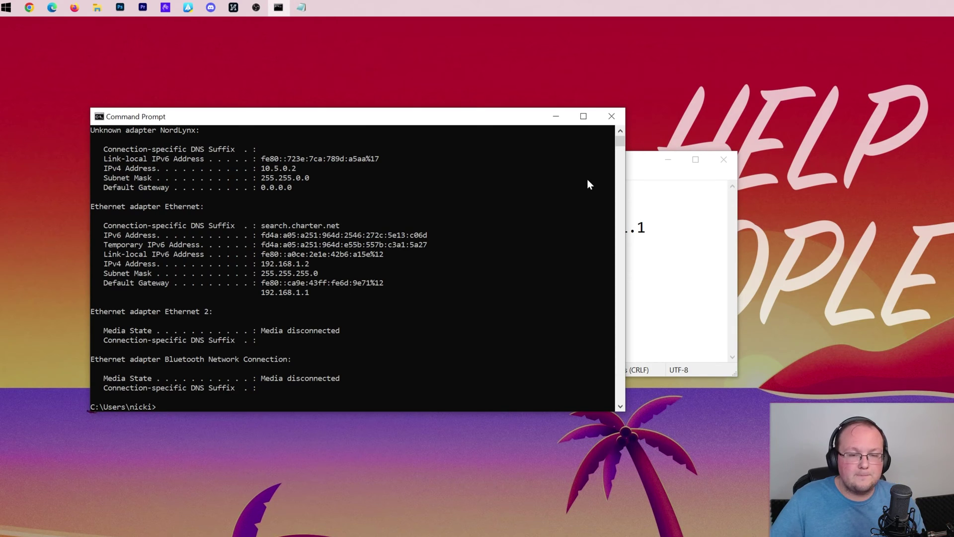
click(612, 117)
key(shift+Left)
key(shift+Left)
key(shift+Left)
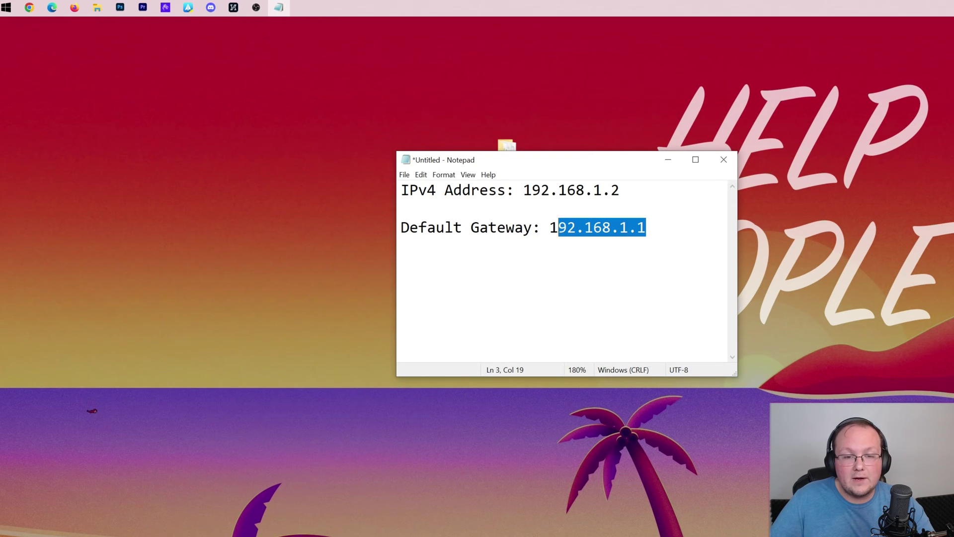
key(shift+Left)
right_click(555, 232)
click(588, 269)
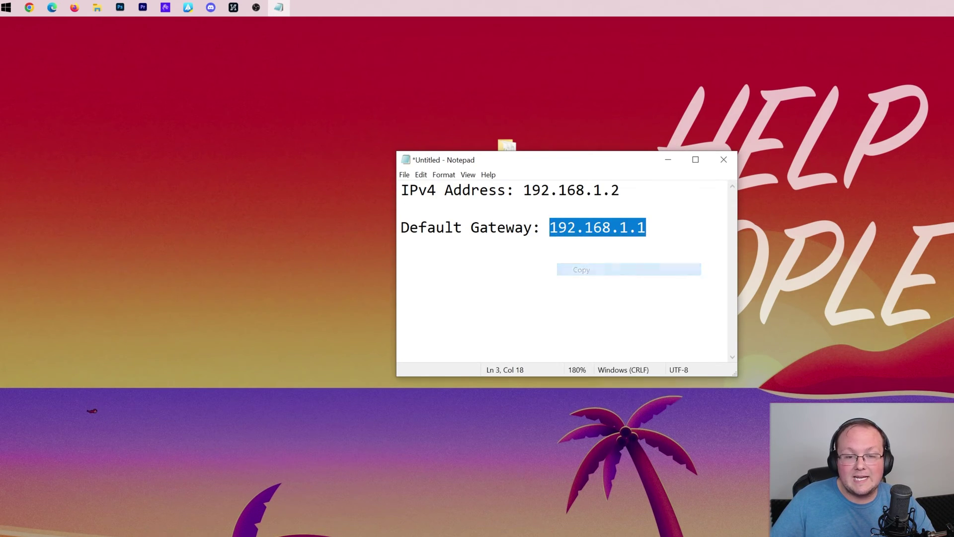
Step: Load 192.168.1.1 in a new Chrome tab to reach the router sign-in
click(29, 7)
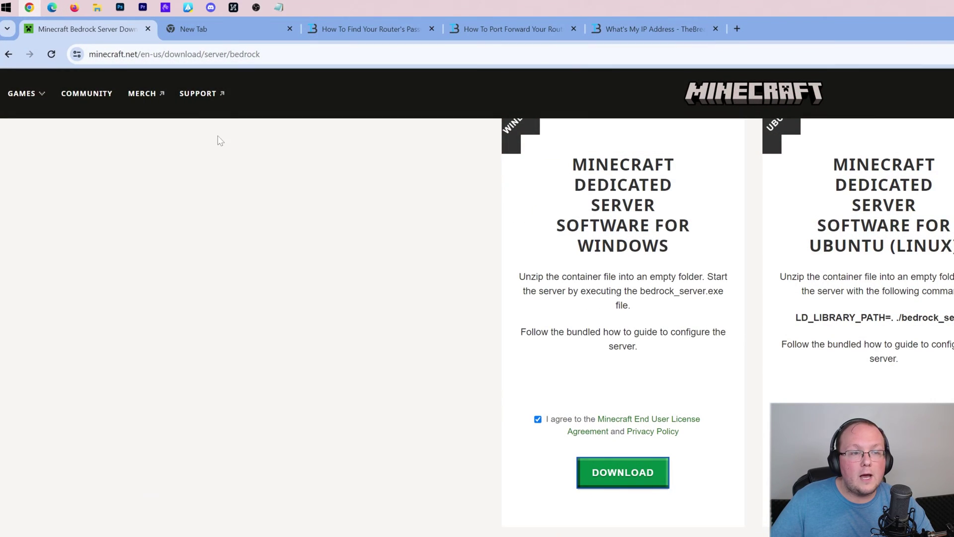
click(219, 31)
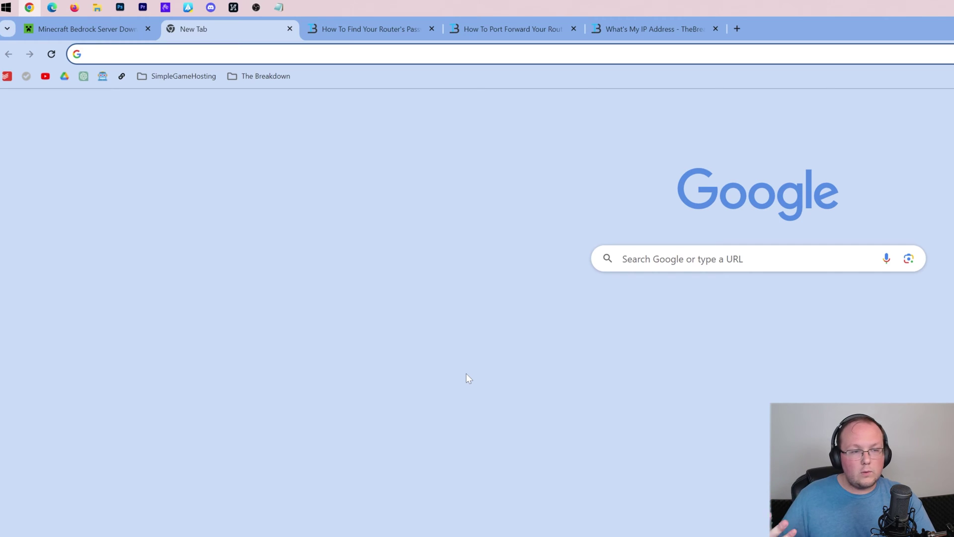
text(192.168.1.1)
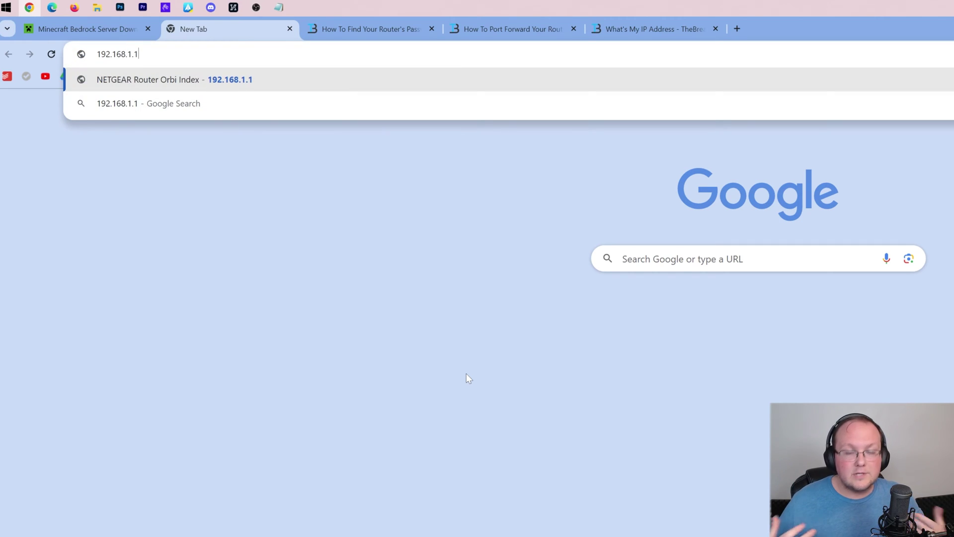
key(Return)
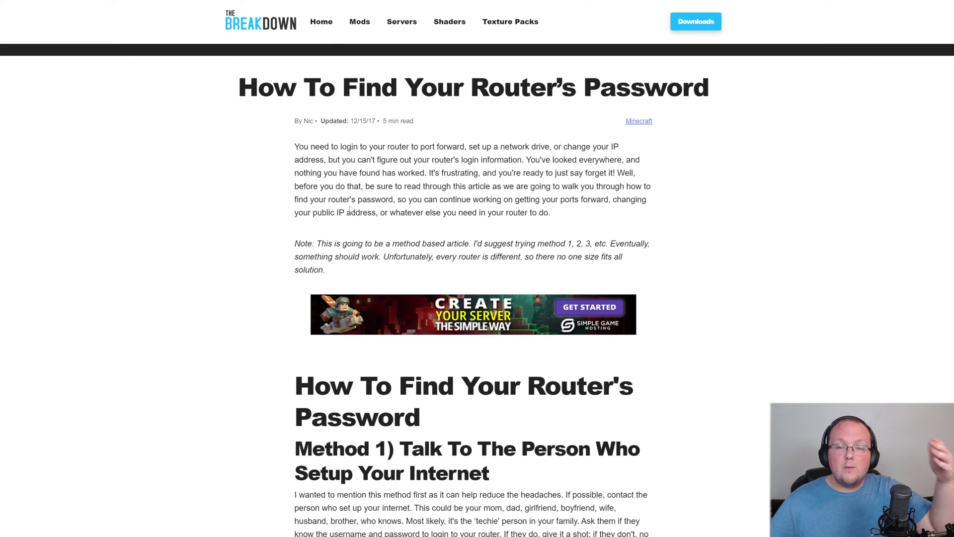
drag(261, 112, 751, 103)
Step: Clear the selection on The Breakdown router-password article title
click(701, 132)
scroll(700, 133, down, 2)
scroll(700, 133, down, 2)
scroll(694, 139, down, 1)
scroll(519, 107, down, 2)
scroll(530, 132, down, 4)
scroll(530, 132, down, 2)
scroll(530, 132, down, 3)
scroll(531, 132, up, 6)
scroll(531, 132, up, 4)
scroll(473, 268, down, 6)
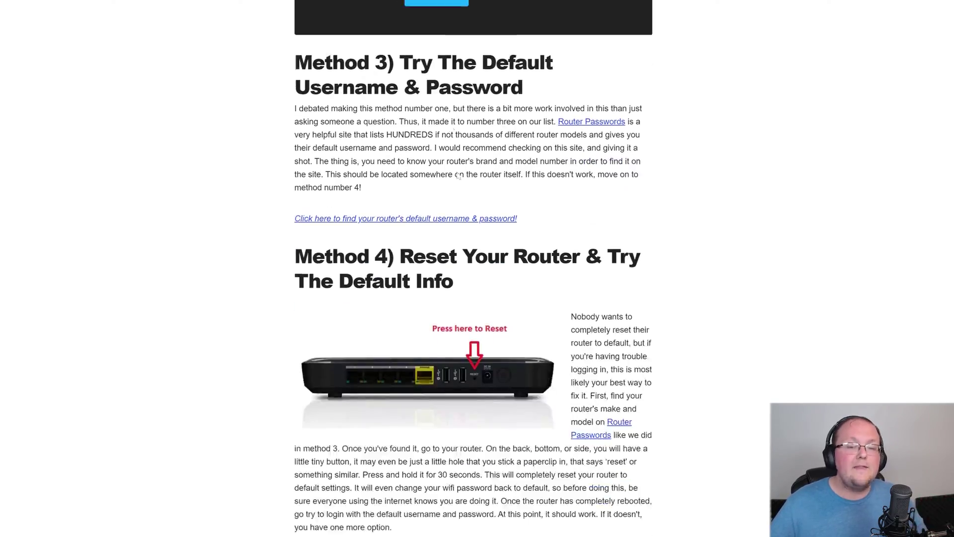
scroll(473, 268, down, 1)
scroll(473, 269, down, 2)
scroll(473, 273, up, 4)
scroll(472, 273, up, 2)
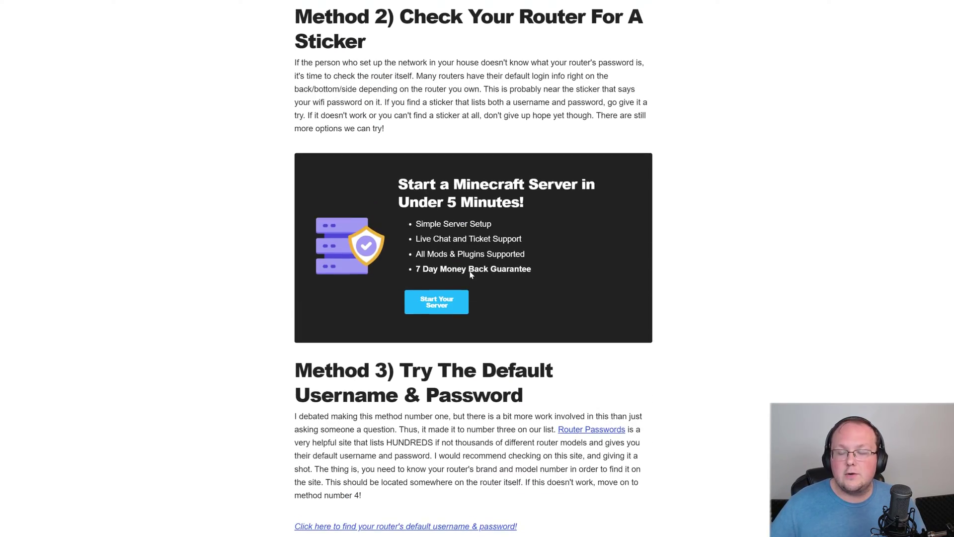
scroll(473, 272, up, 3)
scroll(435, 218, down, 1)
drag(390, 182, 325, 150)
scroll(324, 151, down, 2)
scroll(324, 150, up, 3)
scroll(474, 268, down, 5)
scroll(474, 268, down, 4)
scroll(473, 268, up, 5)
scroll(473, 269, up, 5)
scroll(474, 268, up, 4)
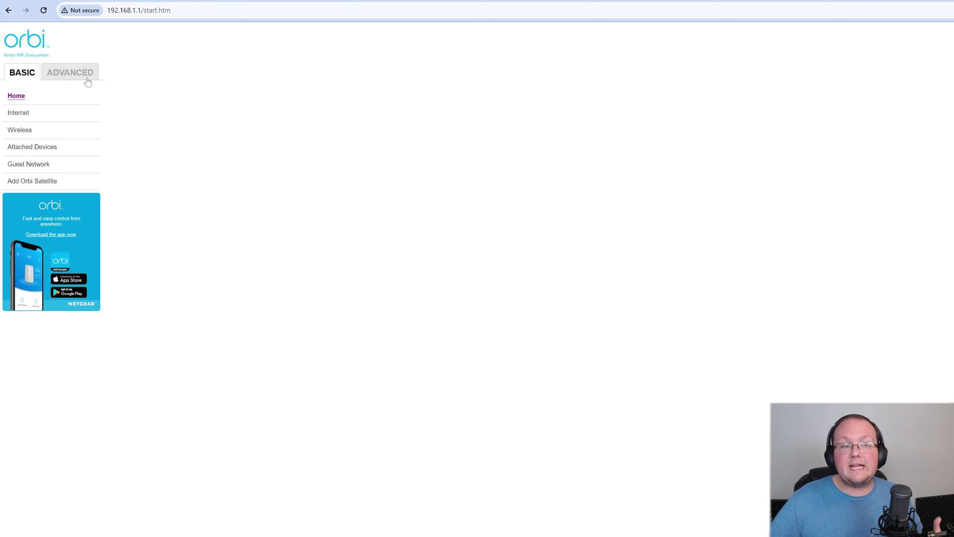
Step: Go to ADVANCED, expand Advanced, and choose Port Forwarding / Port Triggering
click(84, 78)
click(67, 166)
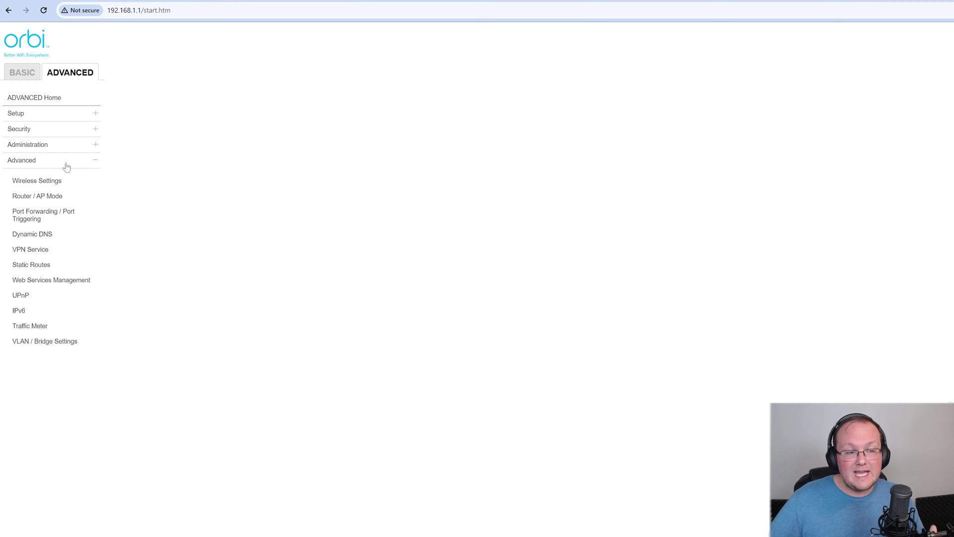
click(60, 217)
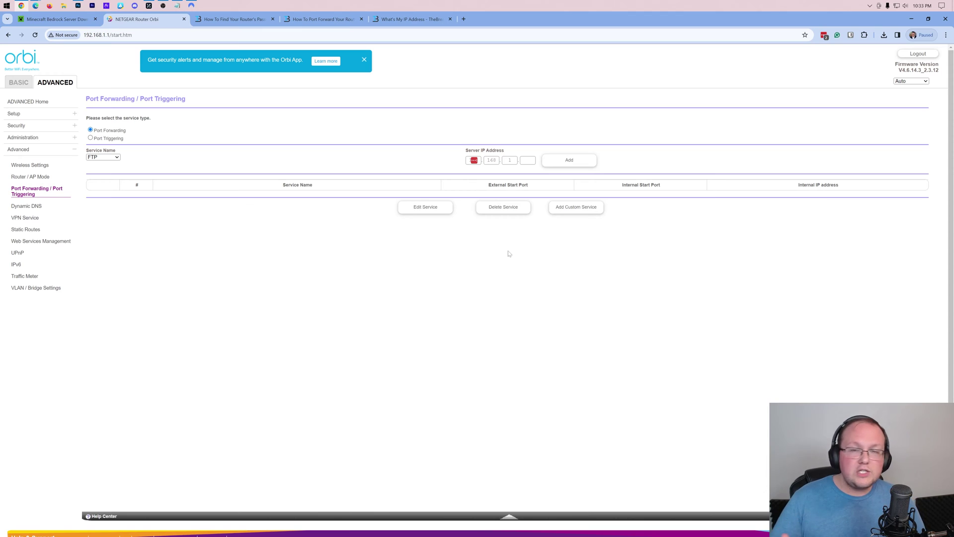
Step: Add a custom forwarding service named Minecraft Bedrock Server
click(575, 208)
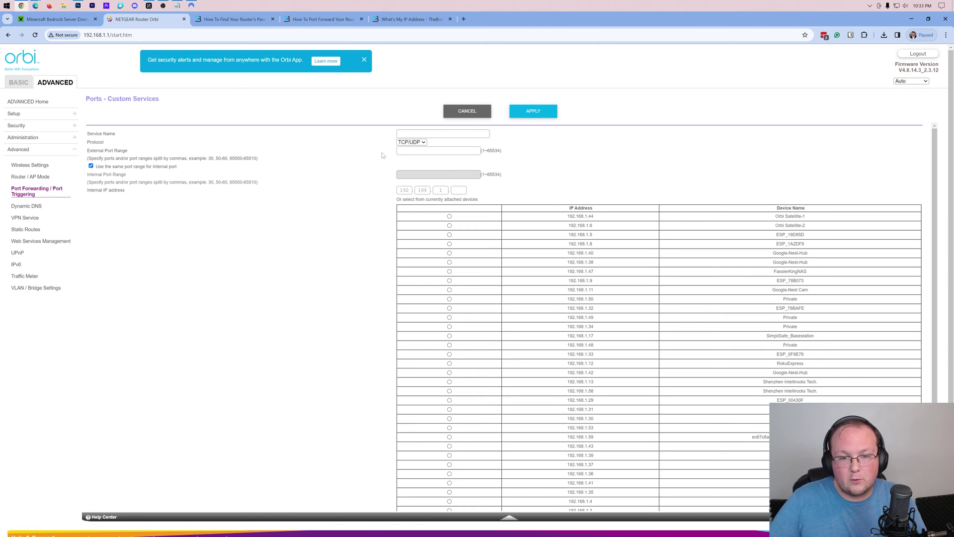
click(442, 134)
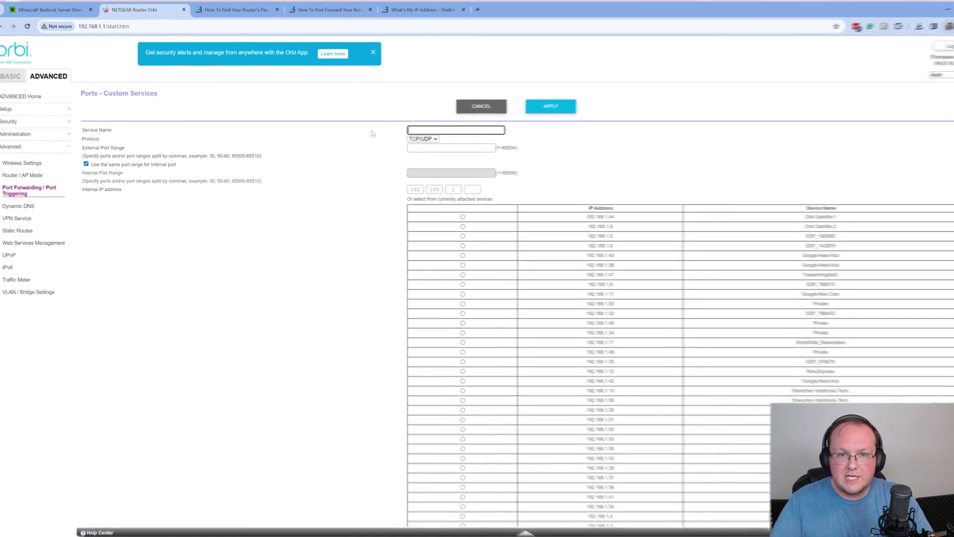
text(Miencraf)
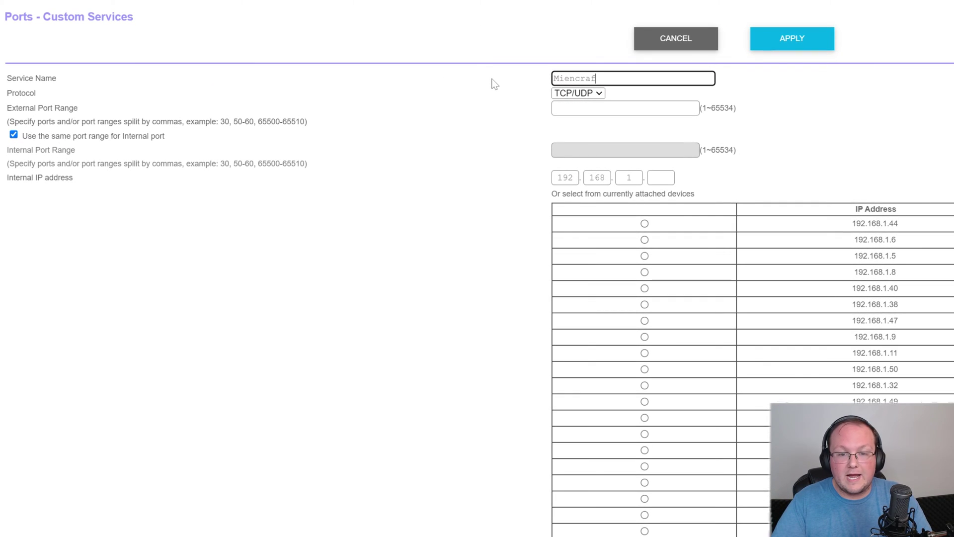
key(BackSpace)
key(BackSpace)
key(BackSpace)
key(BackSpace)
key(BackSpace)
key(BackSpace)
text(necraft Bedrock Server)
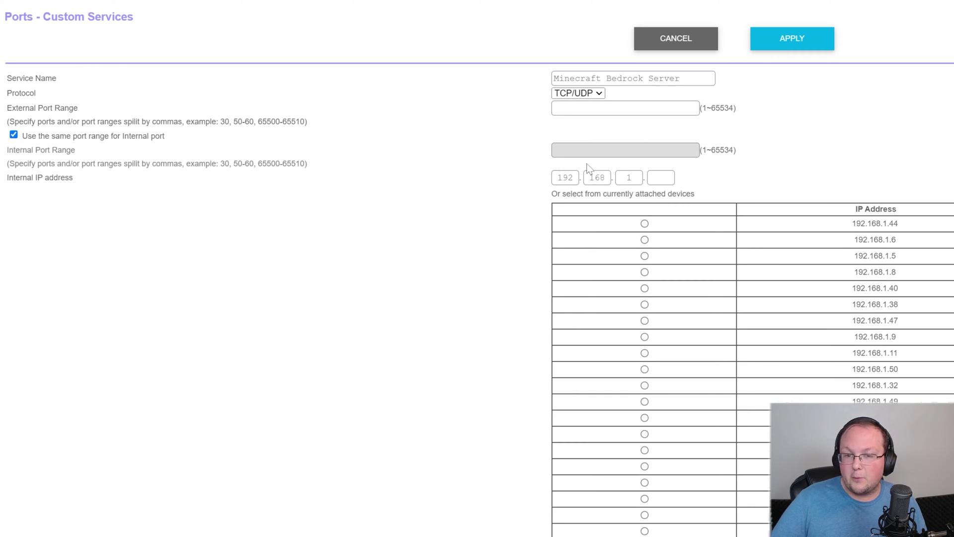
Step: Enter external port 19132, untick same internal port range, and view protocol options
click(626, 108)
text(19132)
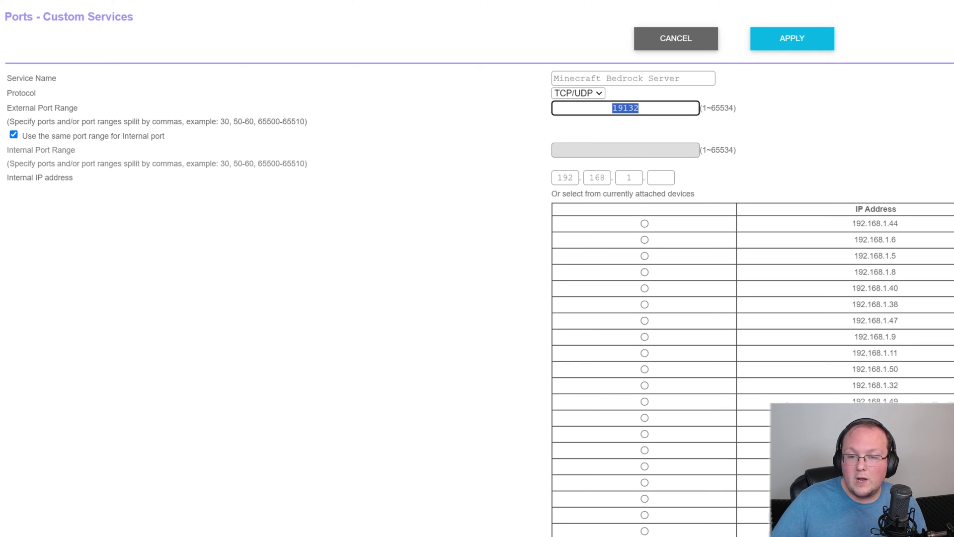
click(650, 107)
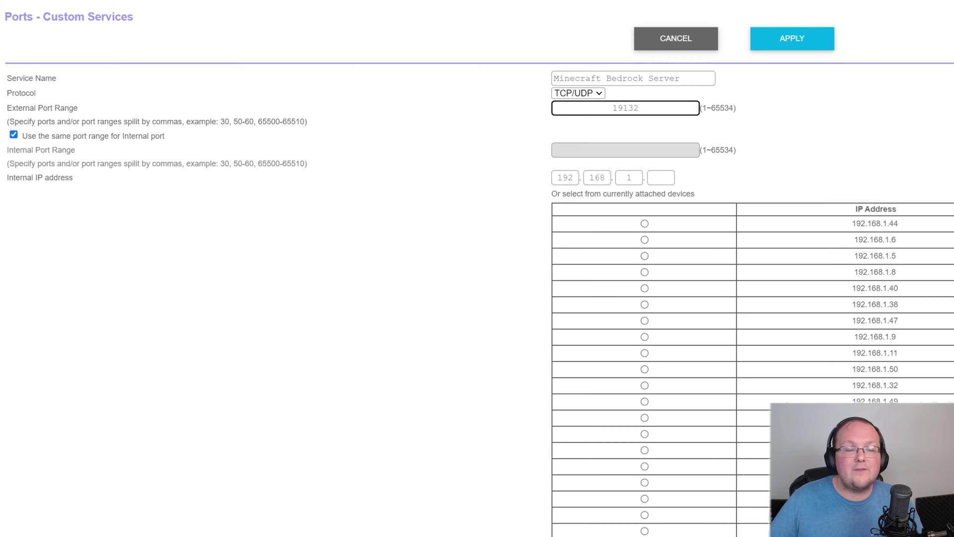
click(13, 135)
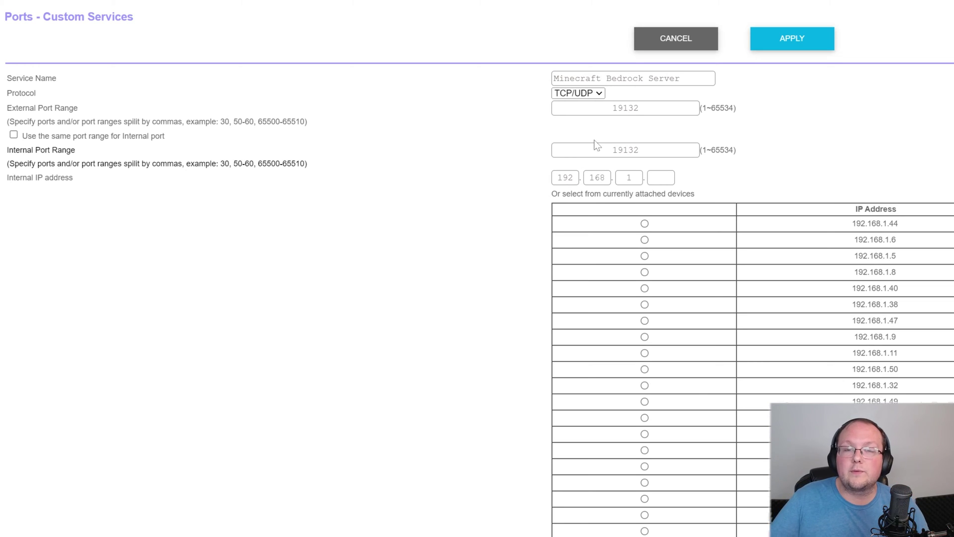
click(579, 96)
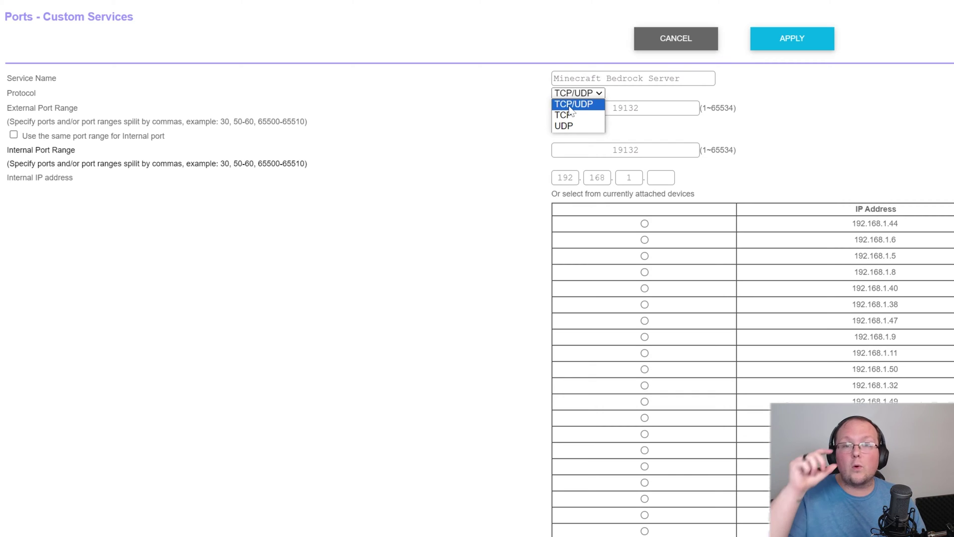
Step: Keep TCP/UDP and set the internal IP to 192.168.1.2, checked against the Notepad note
click(570, 106)
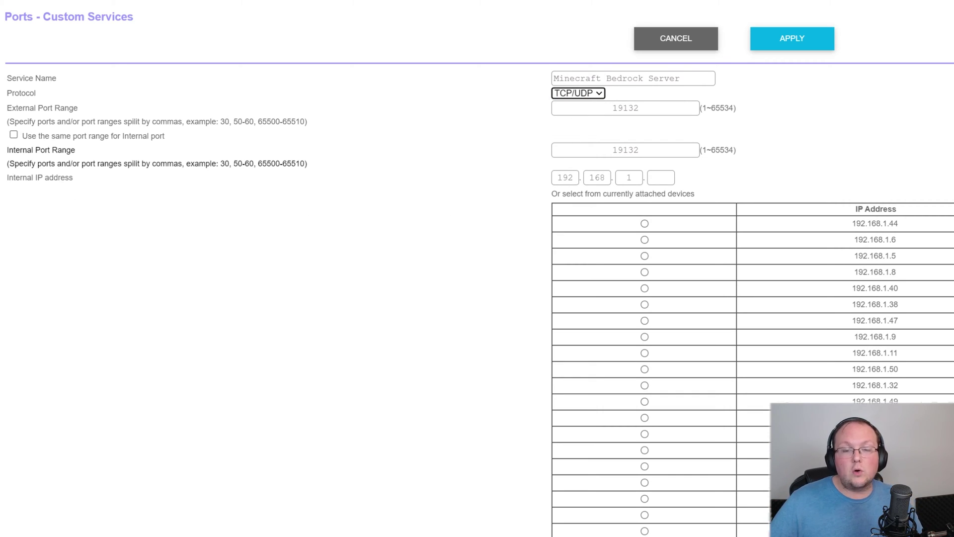
key(alt+Tab)
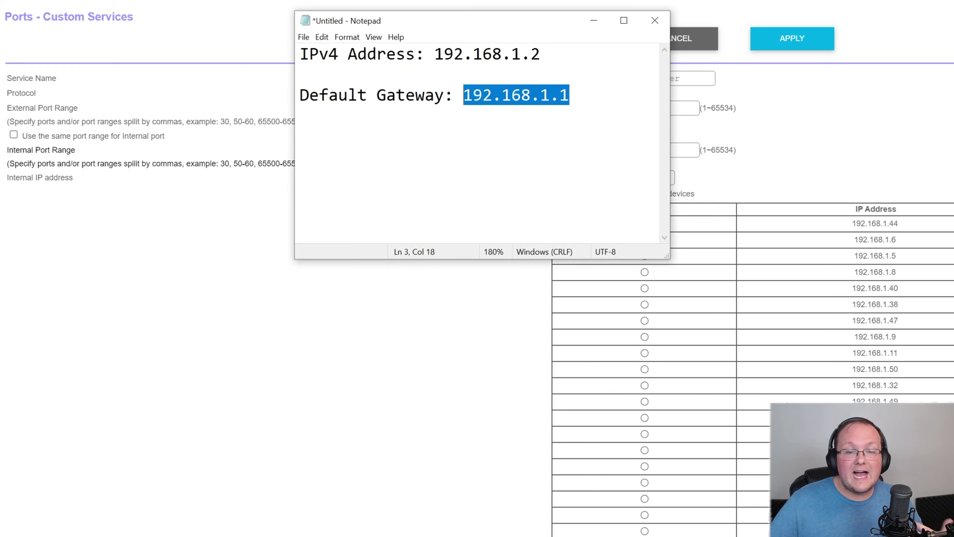
key(ctrl+Home)
key(ctrl+Right)
key(alt+Tab)
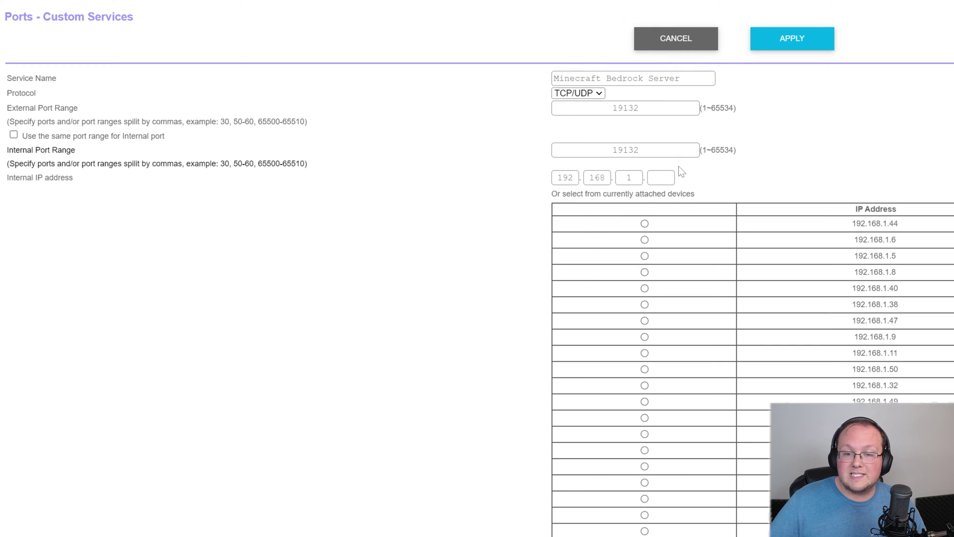
click(661, 178)
text(2)
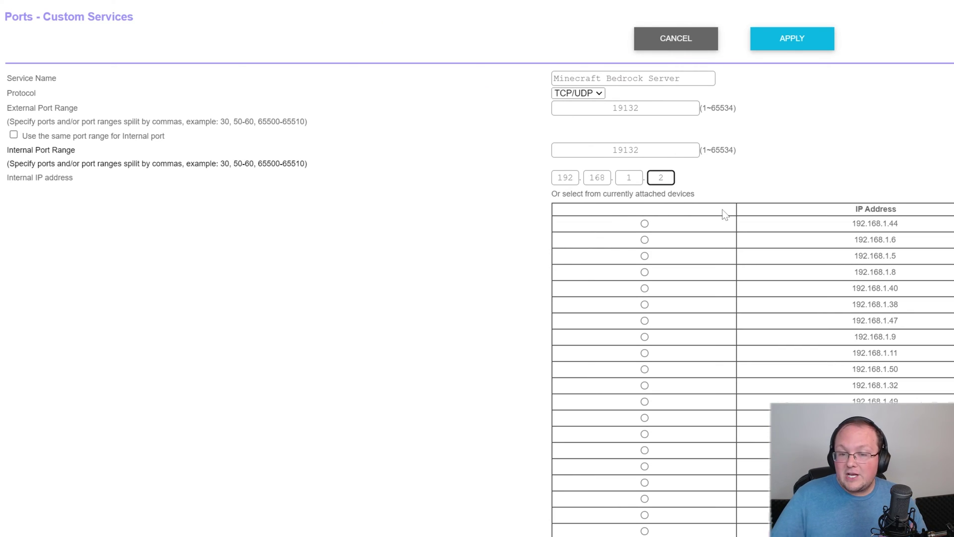
click(729, 182)
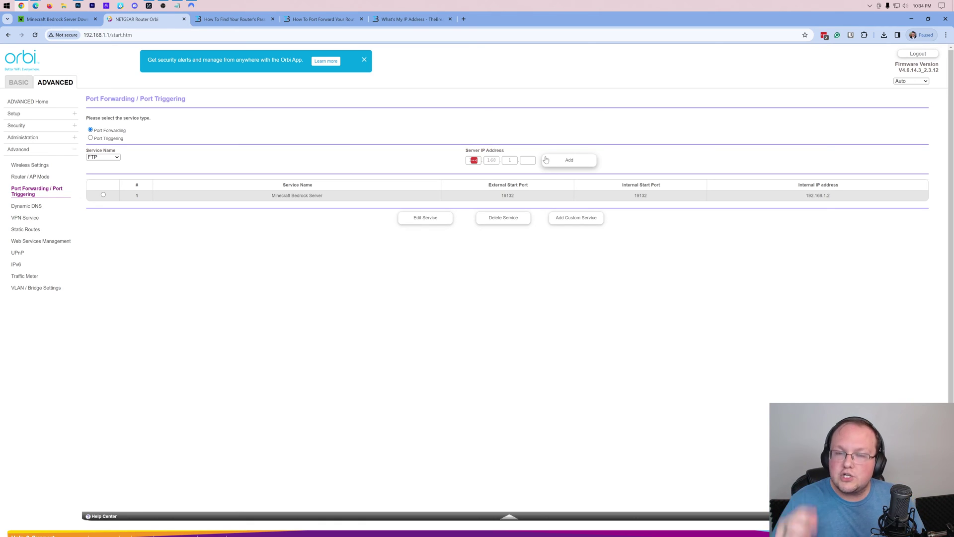
Step: Copy the public IP from The Breakdown's What's My IP page, then return to the Orbi forwarding tab
click(418, 21)
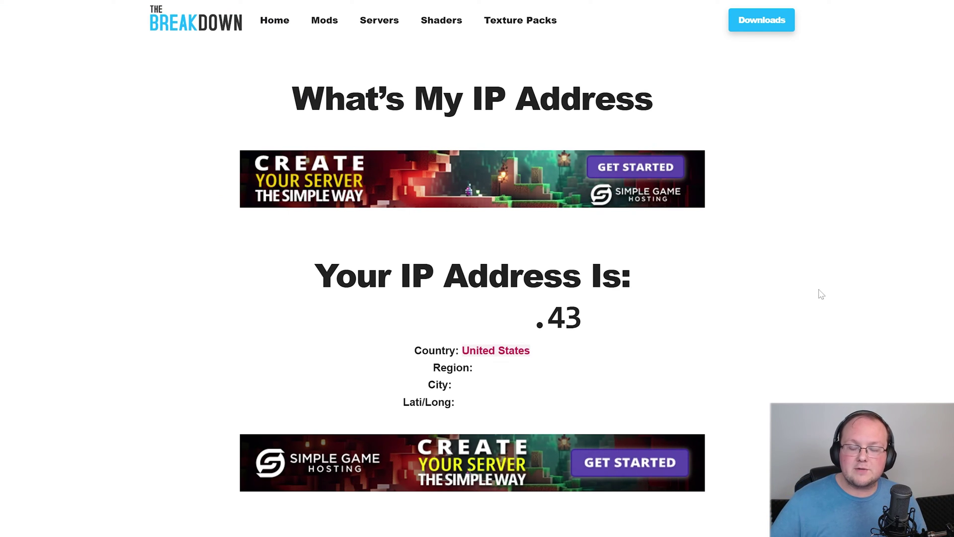
drag(583, 327, 548, 321)
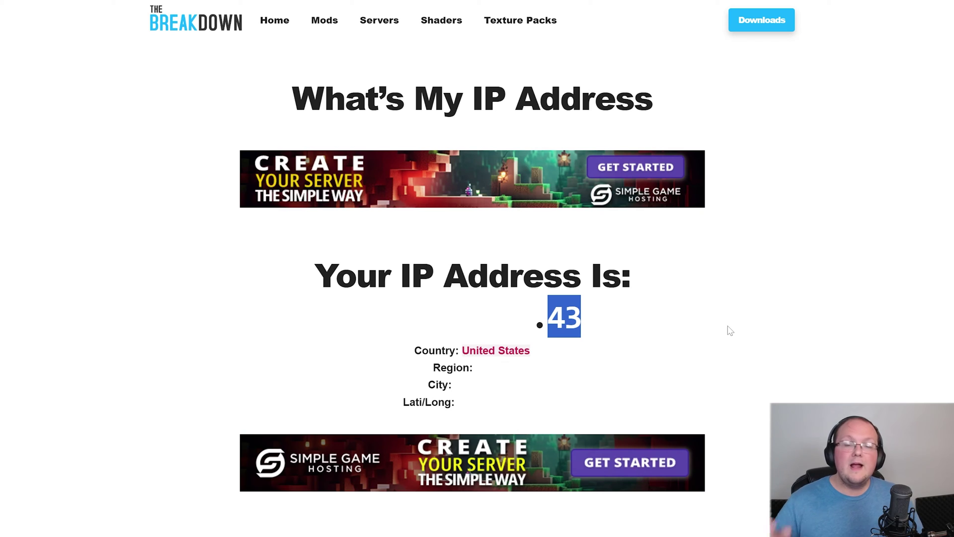
click(730, 330)
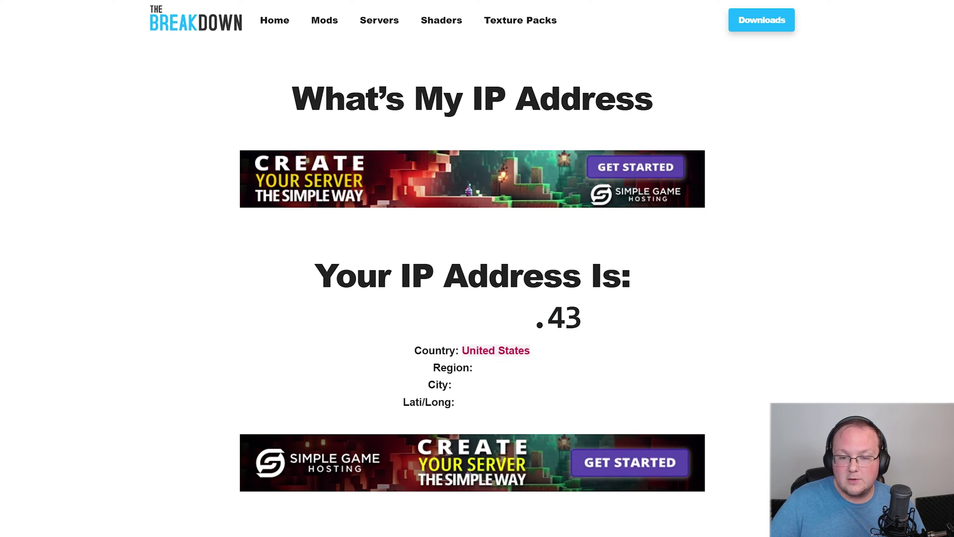
click(383, 313)
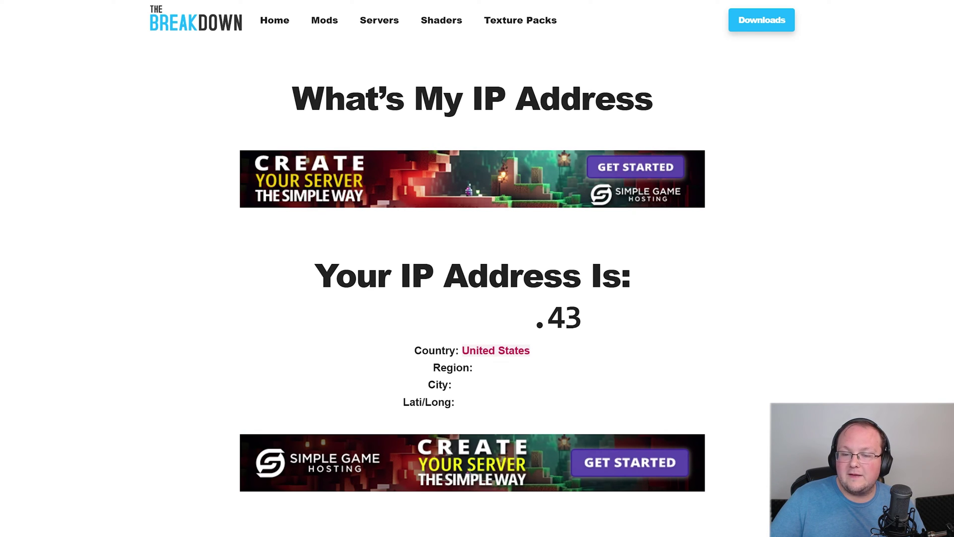
drag(452, 402, 409, 402)
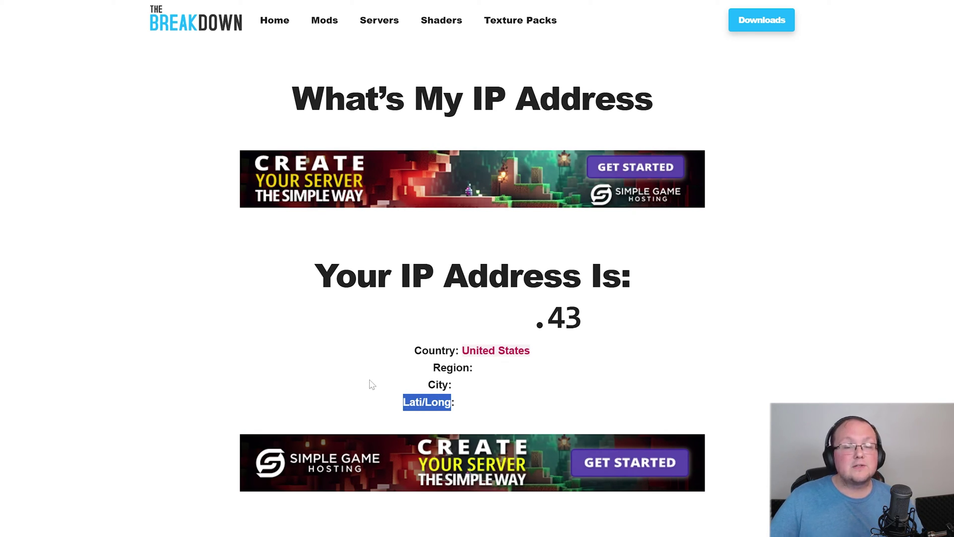
click(382, 317)
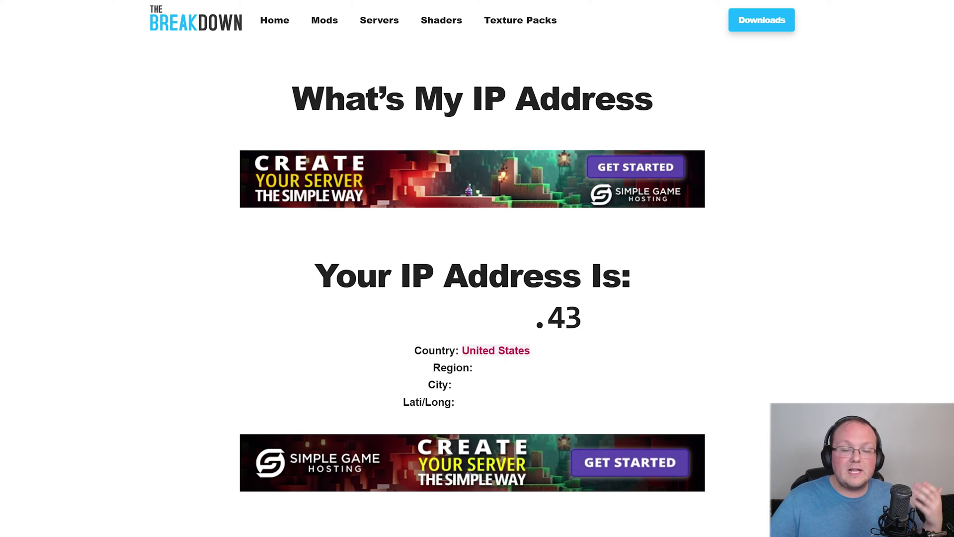
click(383, 317)
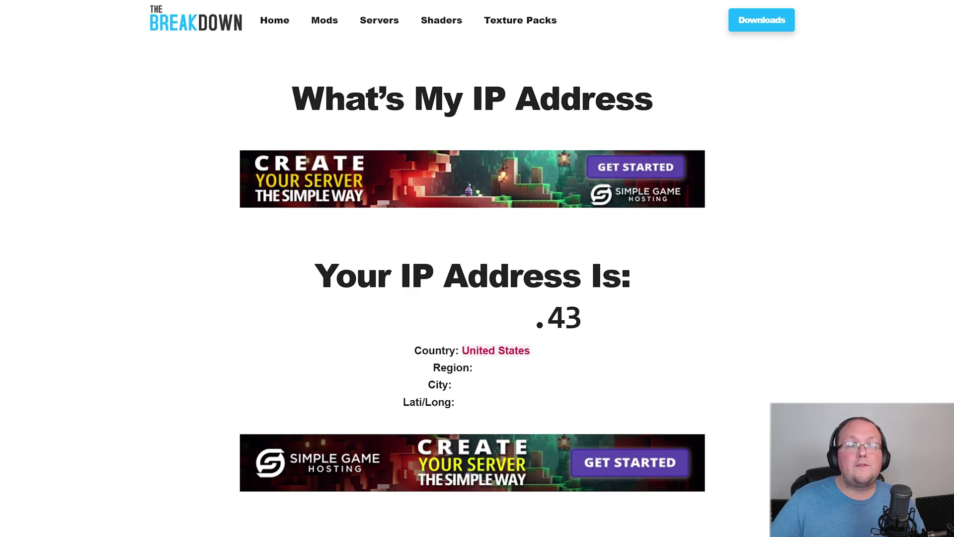
click(144, 22)
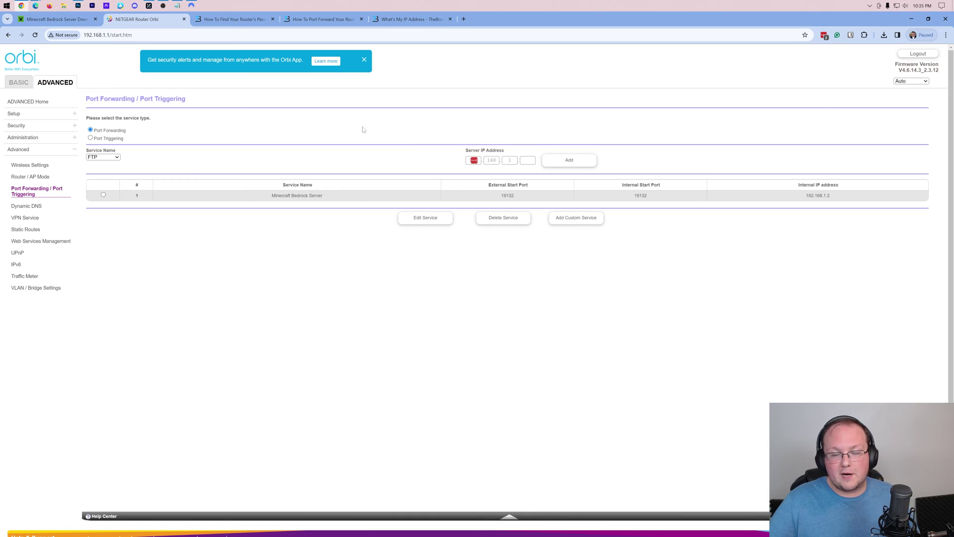
Step: Clear the desktop and start bedrock_server.exe from the bedrock-server folder
click(911, 18)
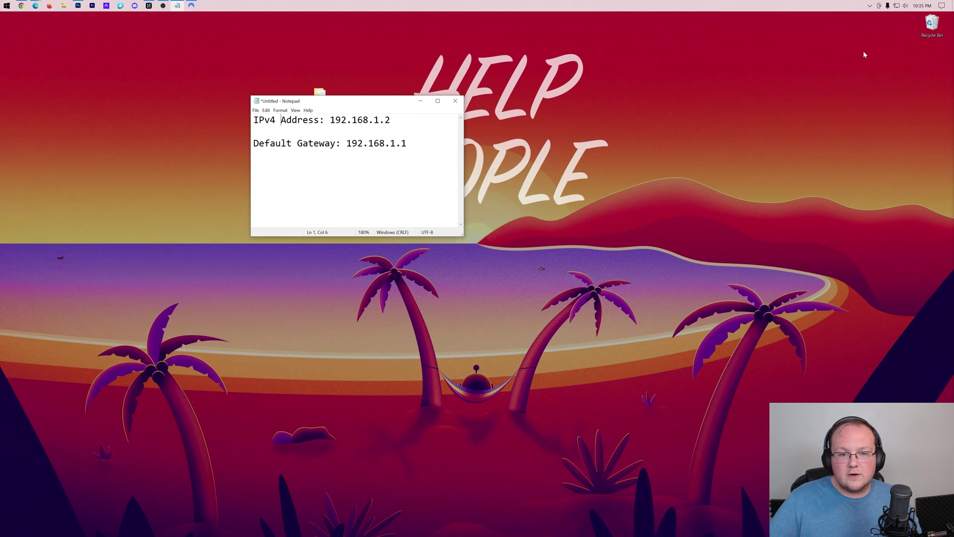
click(420, 101)
double_click(319, 94)
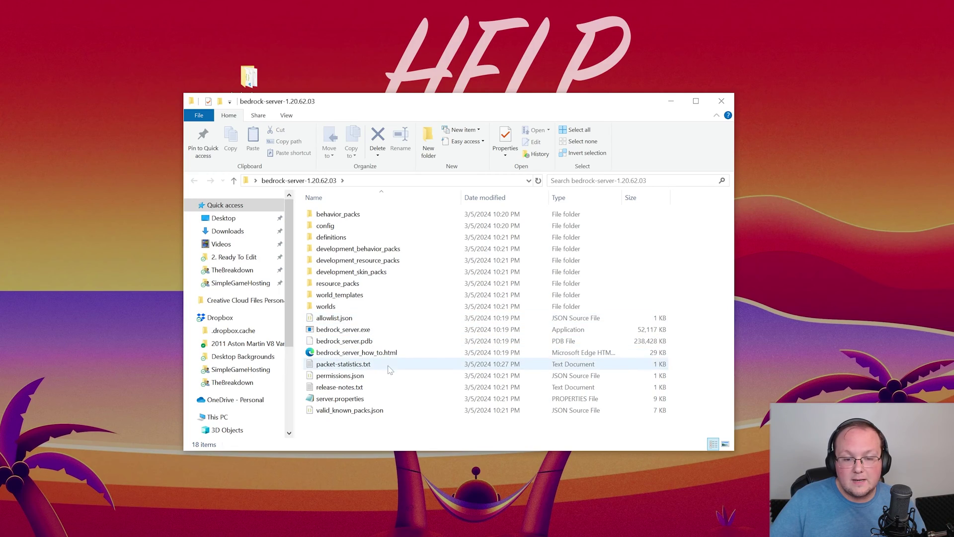
double_click(343, 329)
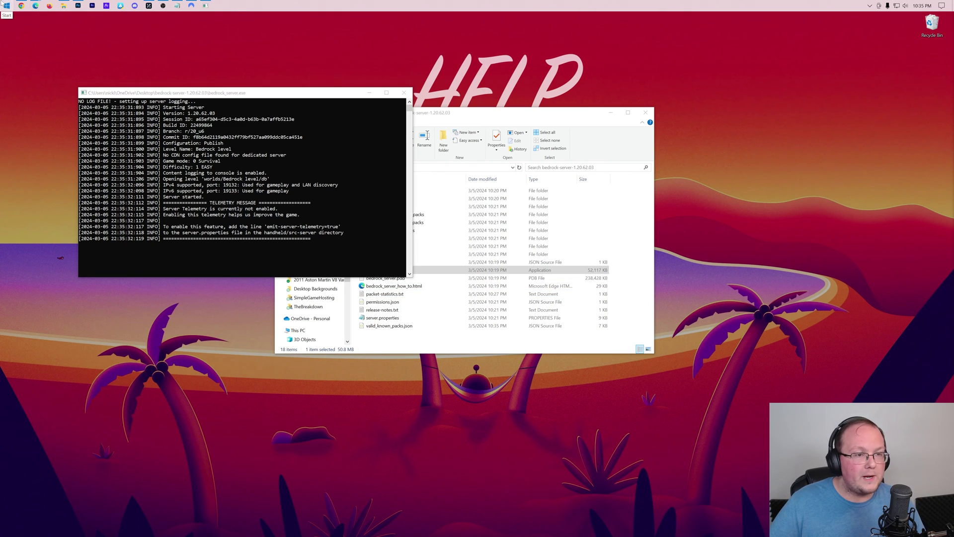
Step: Search Start for Minecraft, launch it, and move the server console aside
click(6, 6)
text(mu)
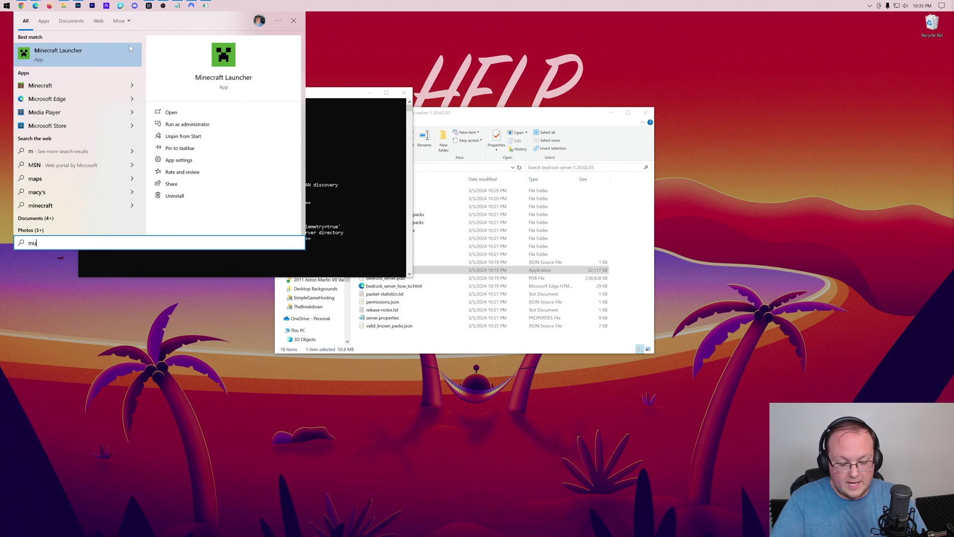
text(od)
key(BackSpace)
key(BackSpace)
text(inecraft)
click(93, 83)
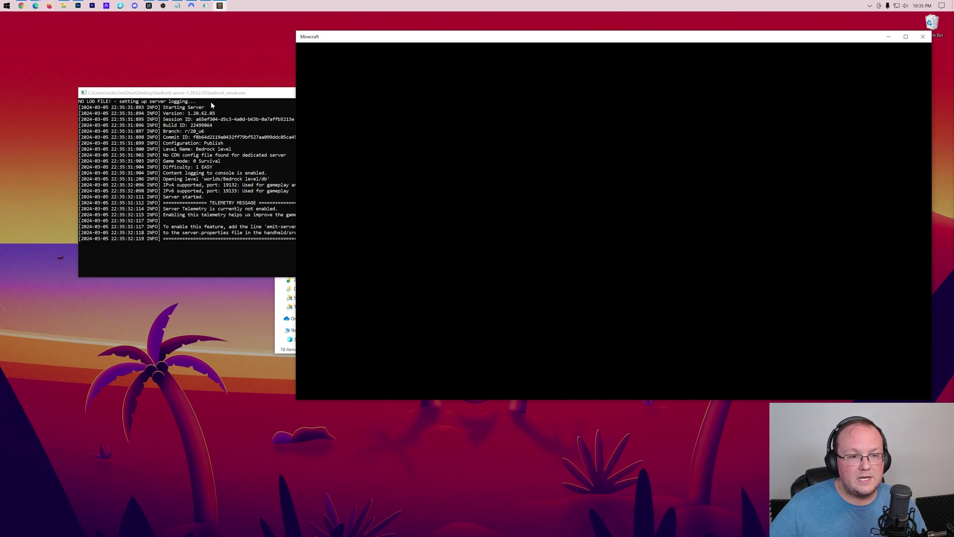
drag(210, 92, 169, 36)
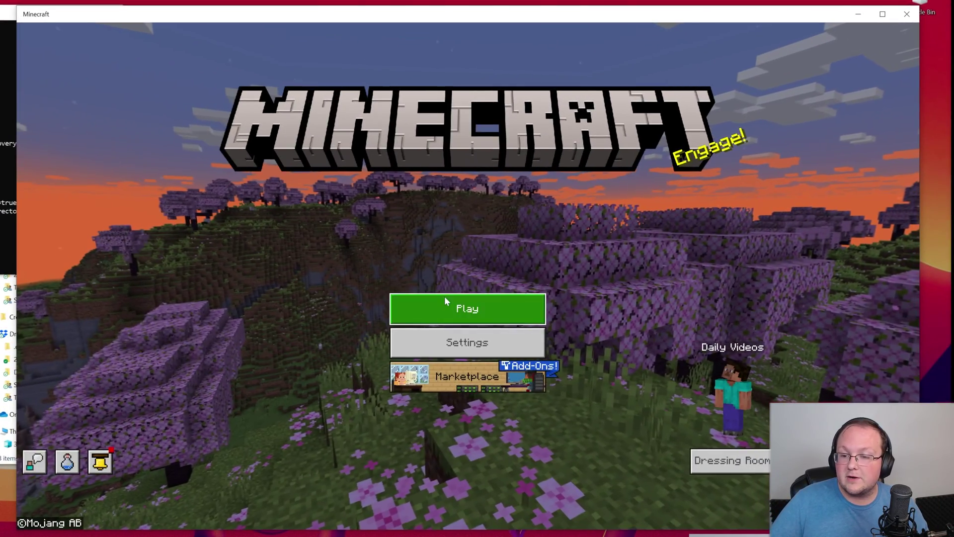
Step: Go to Play, then the Servers list, and open the Add External Server form
click(445, 298)
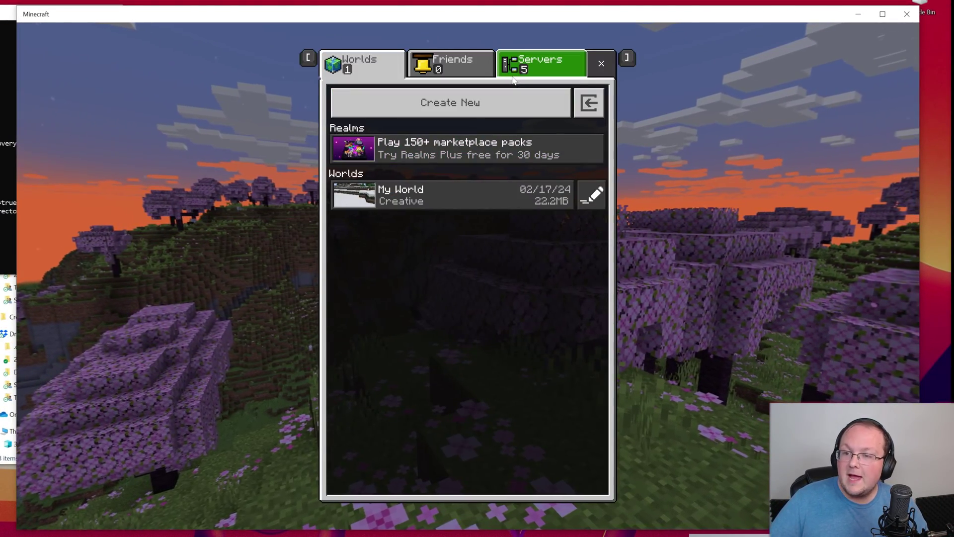
click(540, 61)
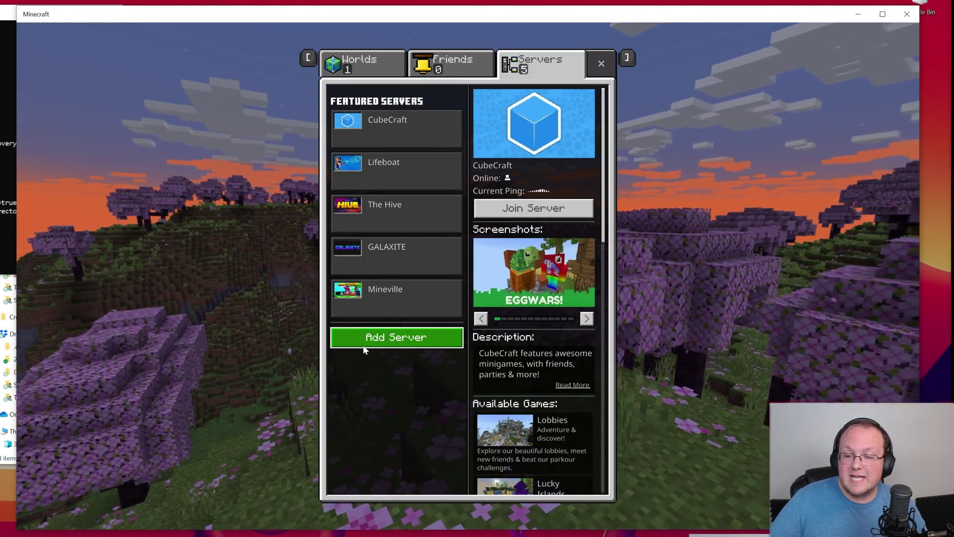
click(364, 346)
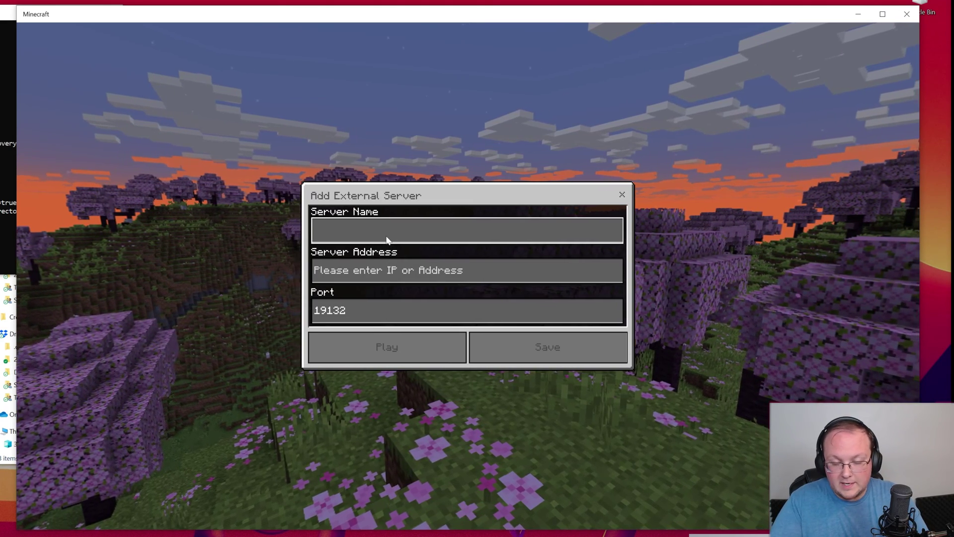
text(Our Minecraf)
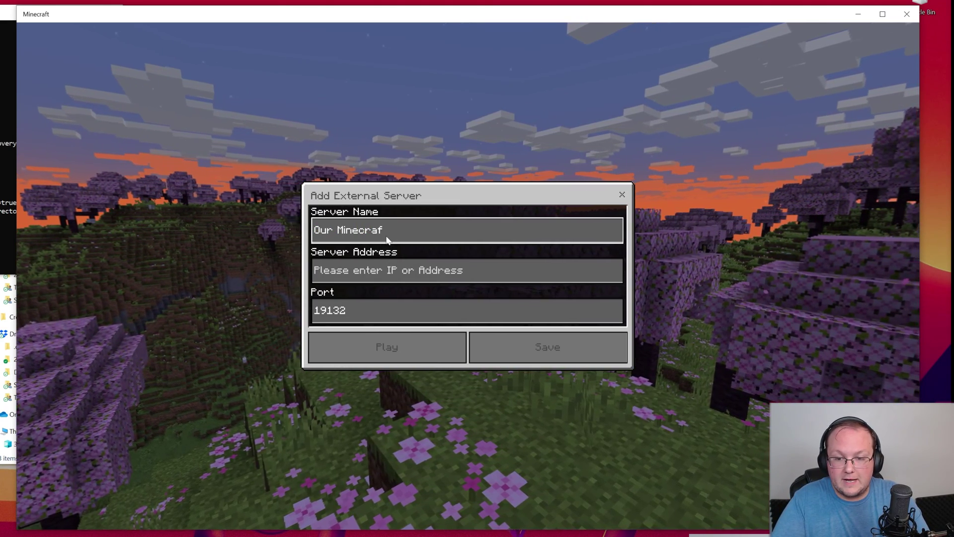
text(t SE)
Step: Rename the server to MinecraftServer and paste the public IP as its address
key(BackSpace)
key(BackSpace)
key(BackSpace)
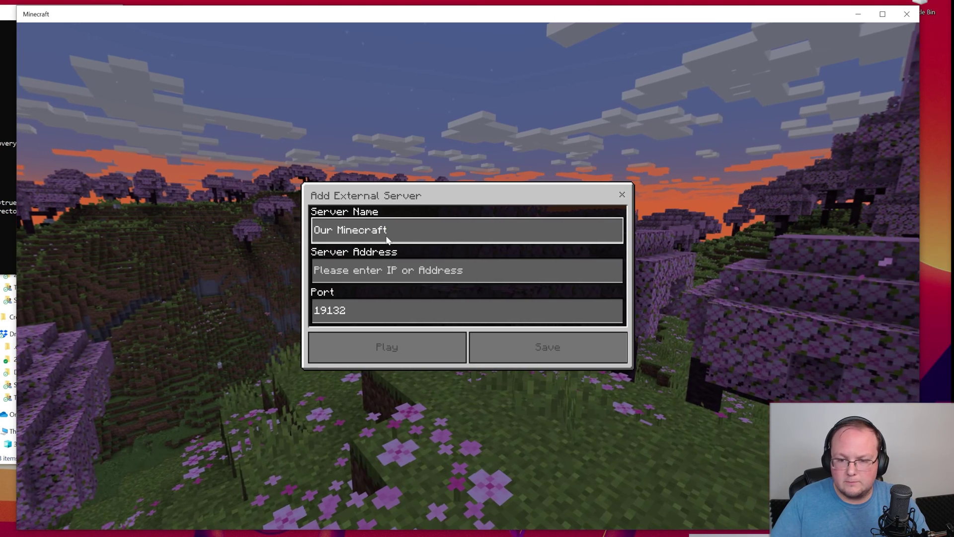
key(BackSpace)
key(BackSpace)
key(BackSpace)
text(Minecr)
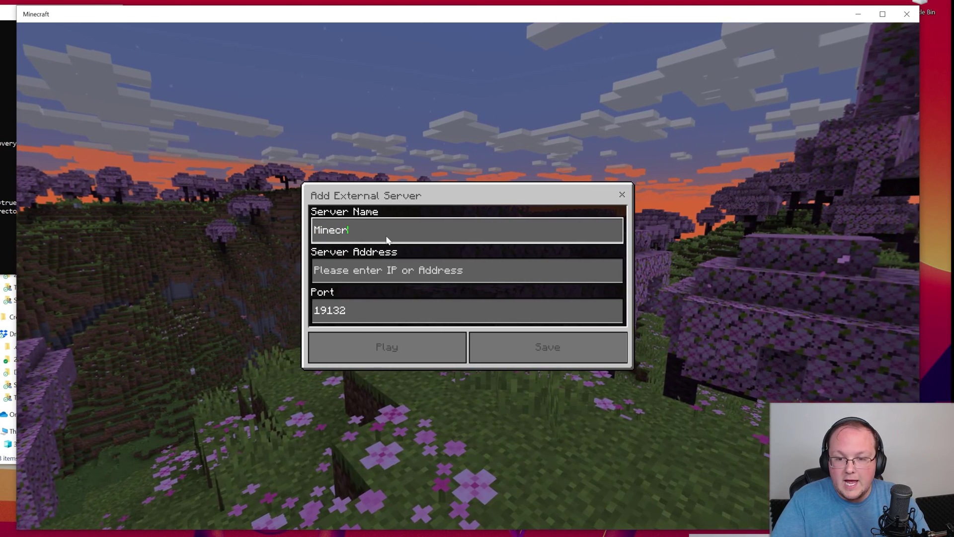
text(aftServer)
click(336, 270)
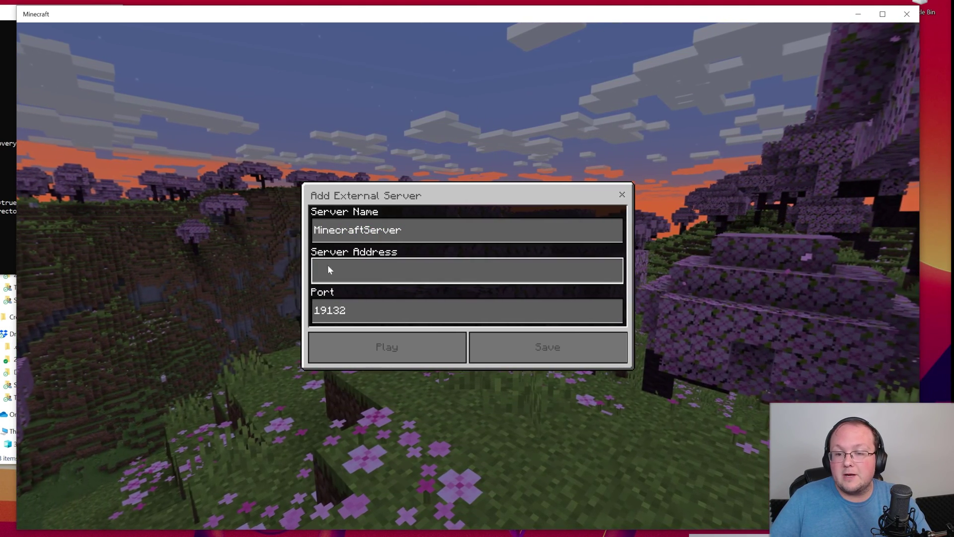
key(ctrl+v)
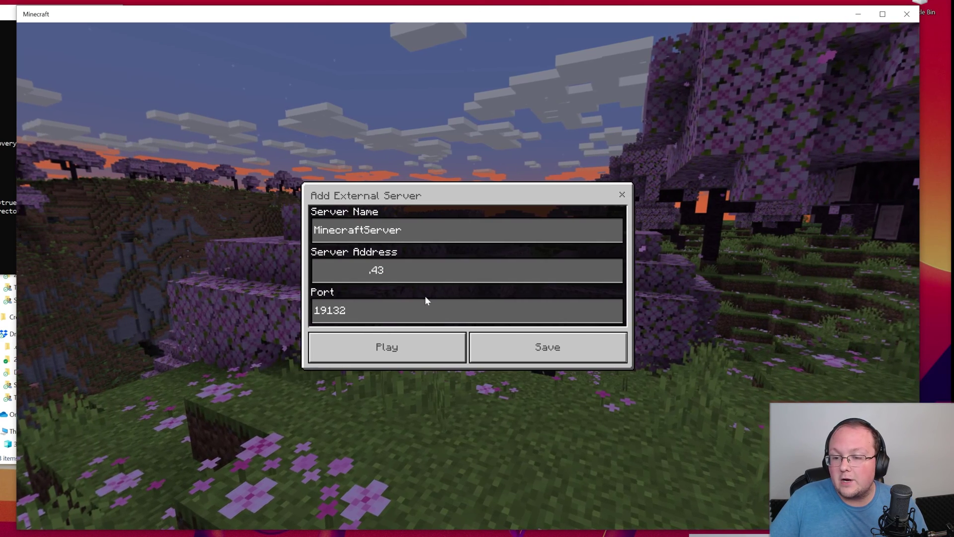
Step: Save the MinecraftServer entry and join that server
click(483, 341)
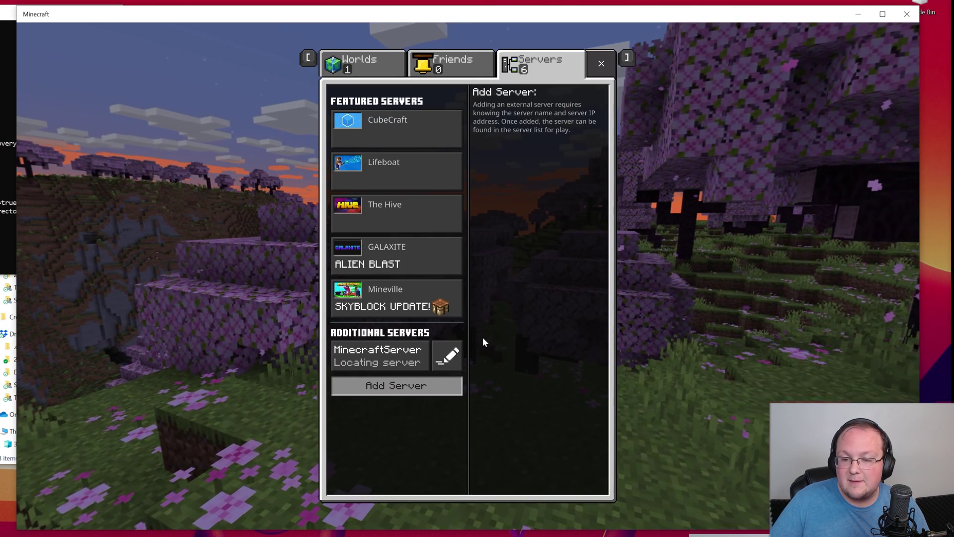
click(403, 355)
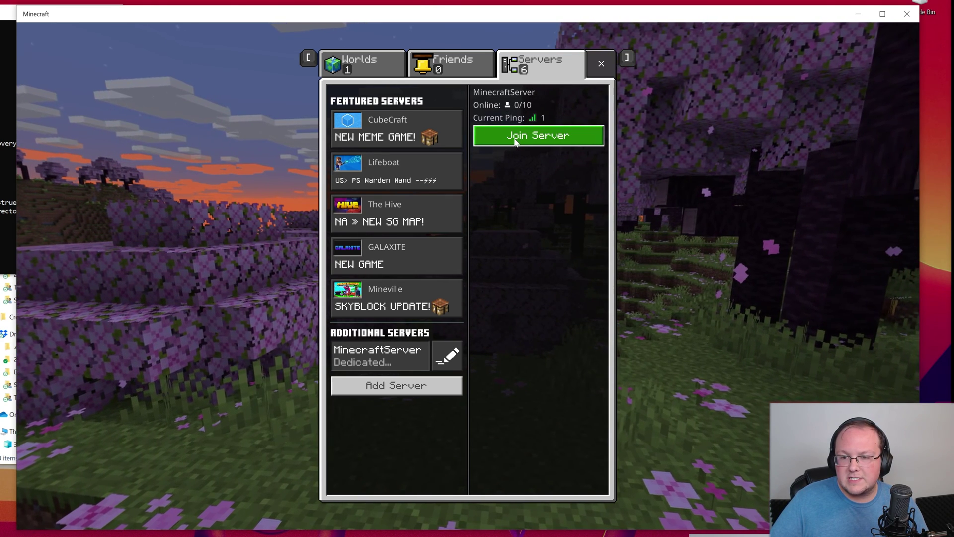
click(528, 135)
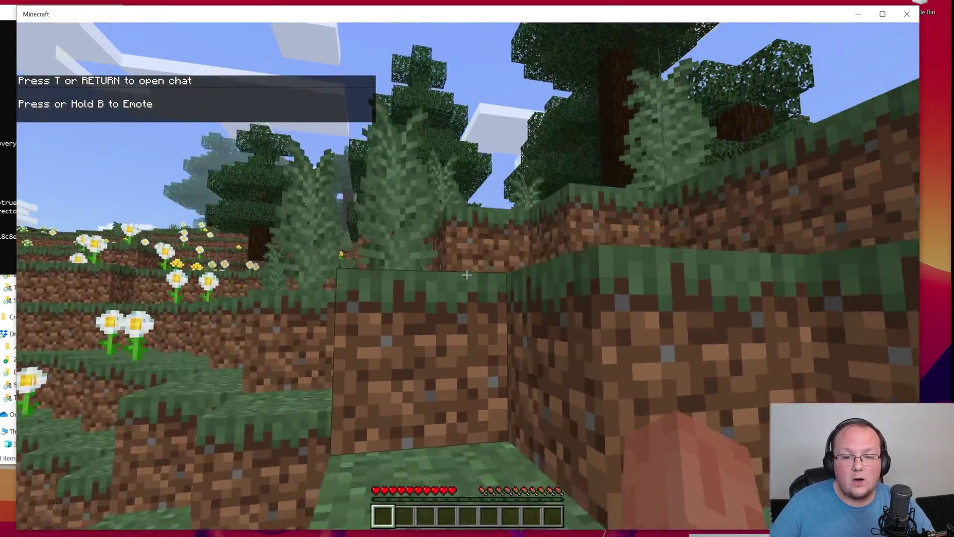
Step: Walk into the forest, open the inventory, and switch to the bedrock-server folder
key(w)
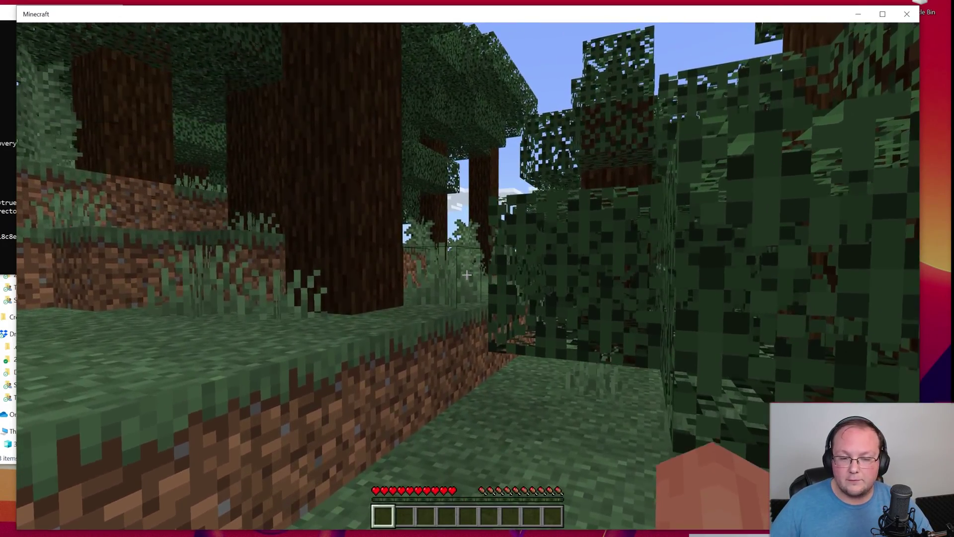
key(e)
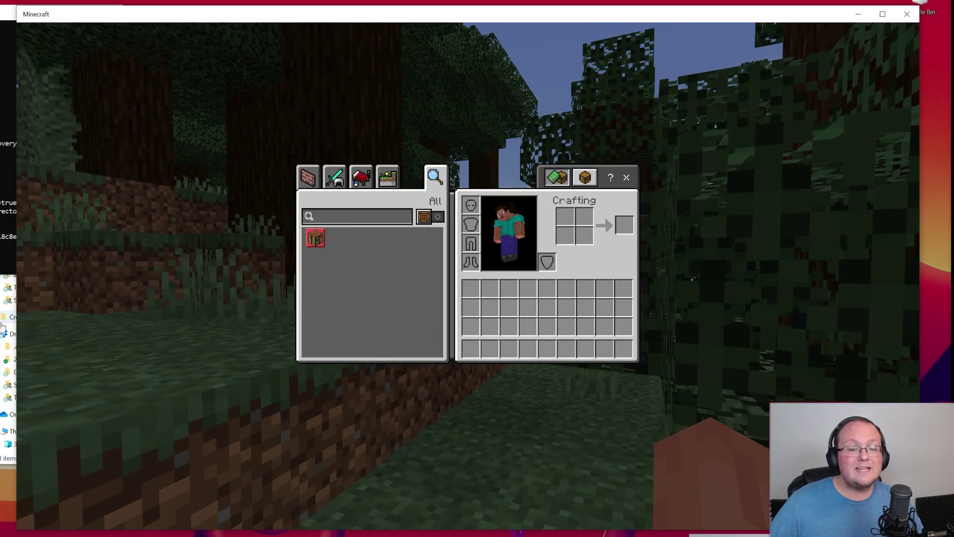
key(alt+Tab)
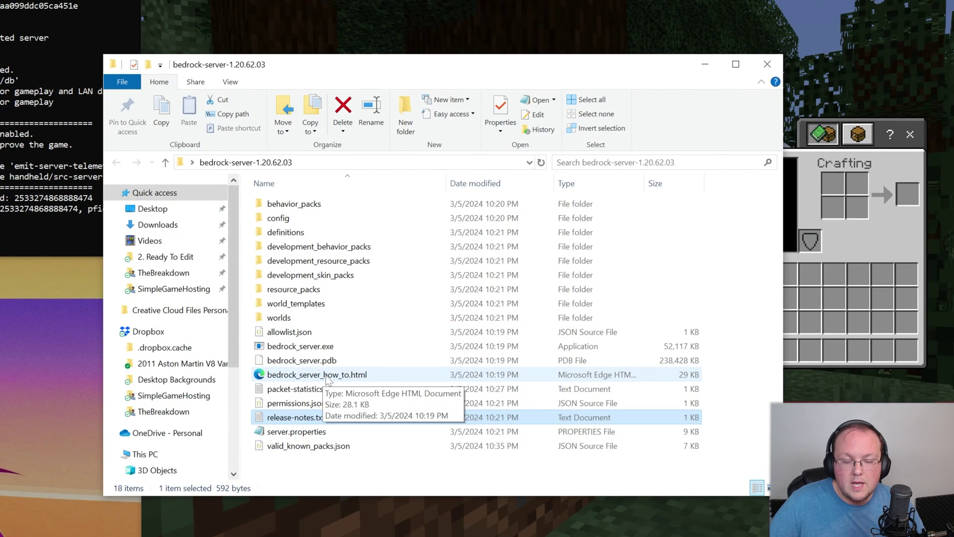
Step: Open bedrock_server_how_to.html in Google Chrome using Open with
right_click(325, 376)
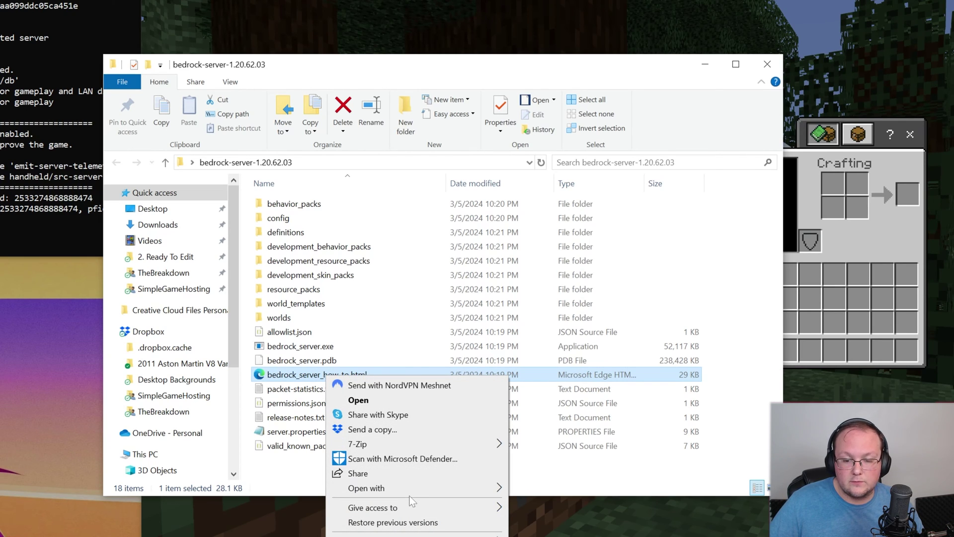
mouse_move(366, 487)
click(556, 503)
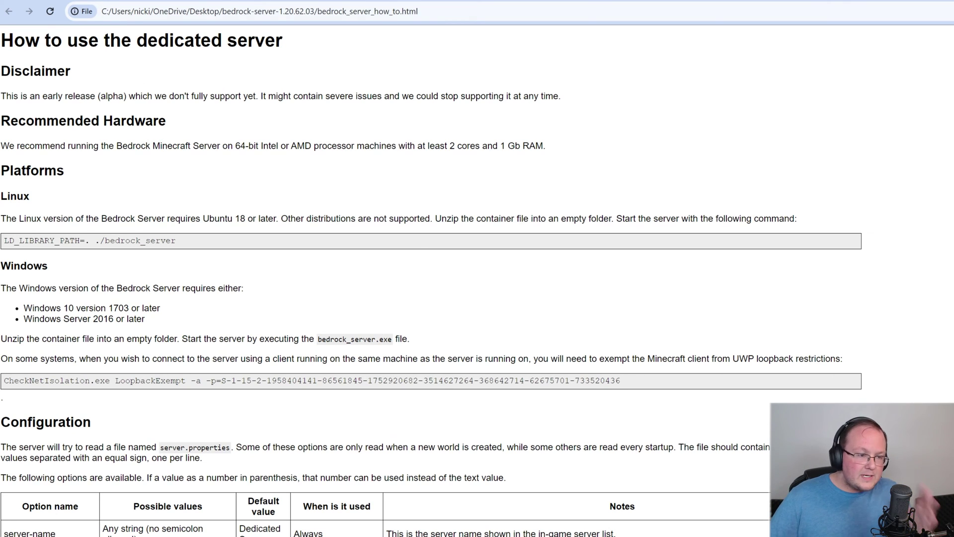
scroll(166, 139, down, 1)
scroll(166, 139, down, 2)
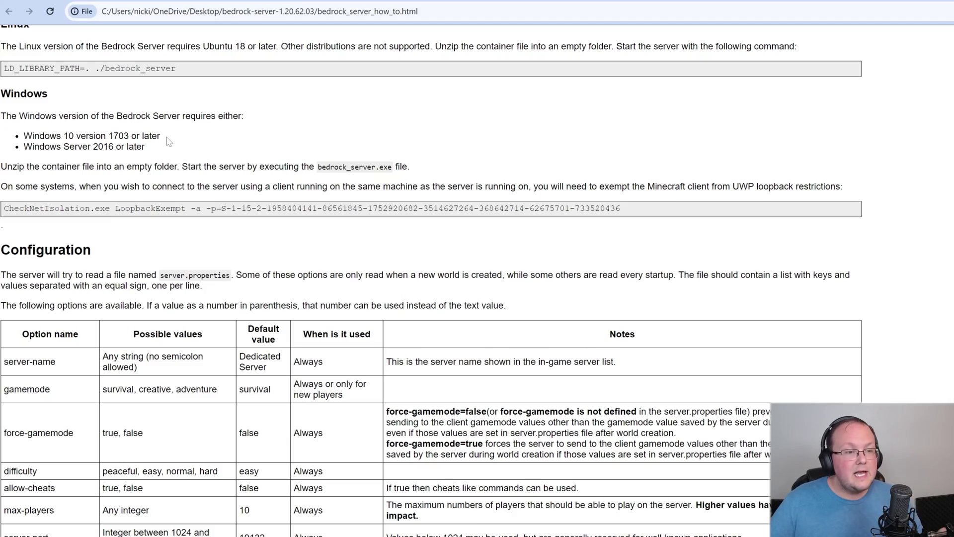
scroll(167, 141, down, 2)
scroll(167, 141, down, 3)
scroll(370, 330, down, 5)
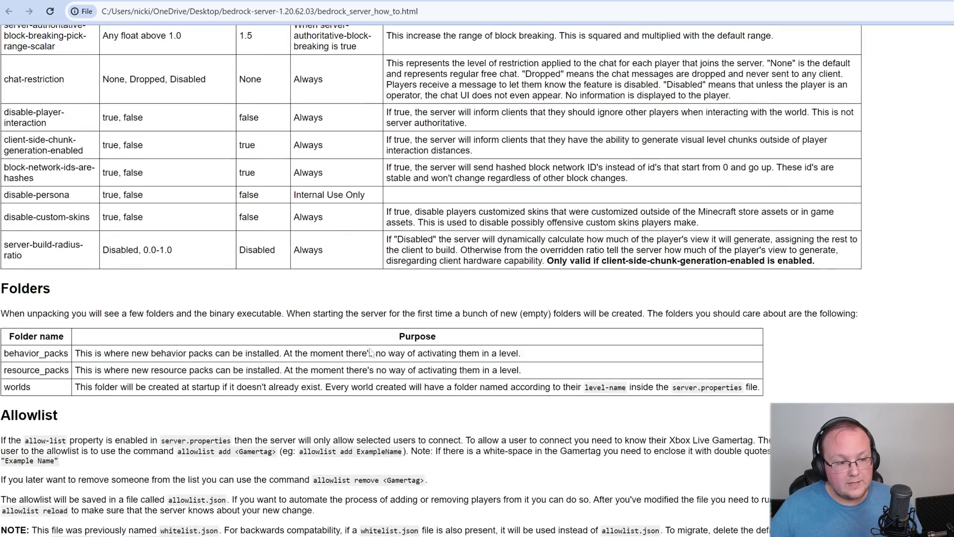
scroll(348, 324, down, 2)
scroll(348, 325, down, 4)
scroll(348, 324, down, 3)
scroll(348, 324, down, 4)
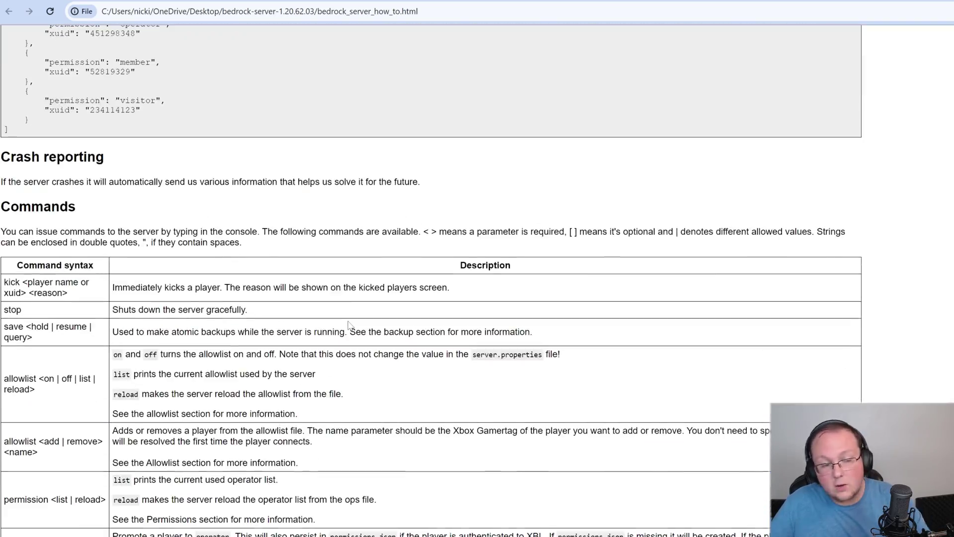
scroll(347, 344, up, 3)
scroll(347, 343, up, 5)
scroll(347, 342, up, 4)
scroll(347, 345, up, 4)
scroll(346, 345, up, 5)
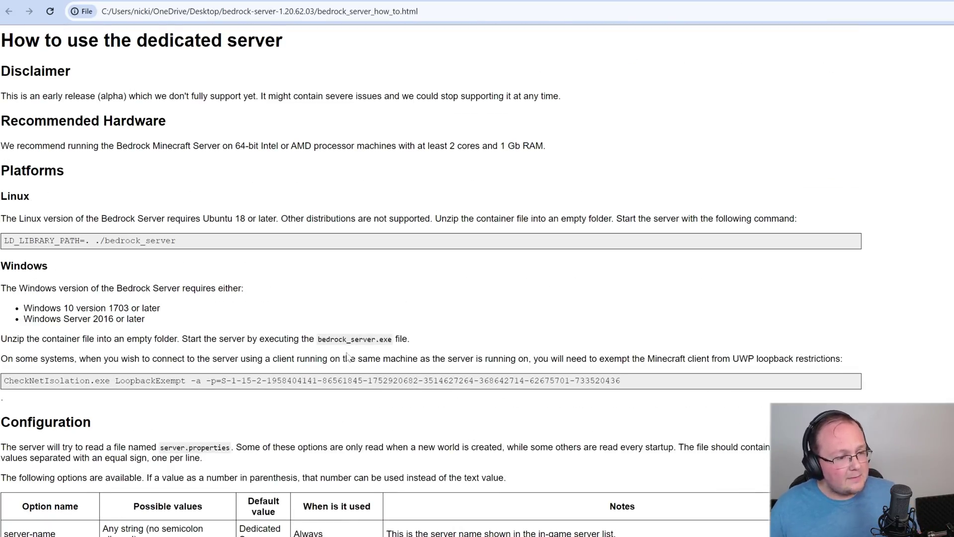
Step: Read the loopback restriction notes and select the full CheckNetIsolation LoopbackExempt command
mouse_move(1, 358)
mouse_down()
mouse_move(226, 381)
mouse_move(344, 355)
mouse_move(537, 356)
mouse_up()
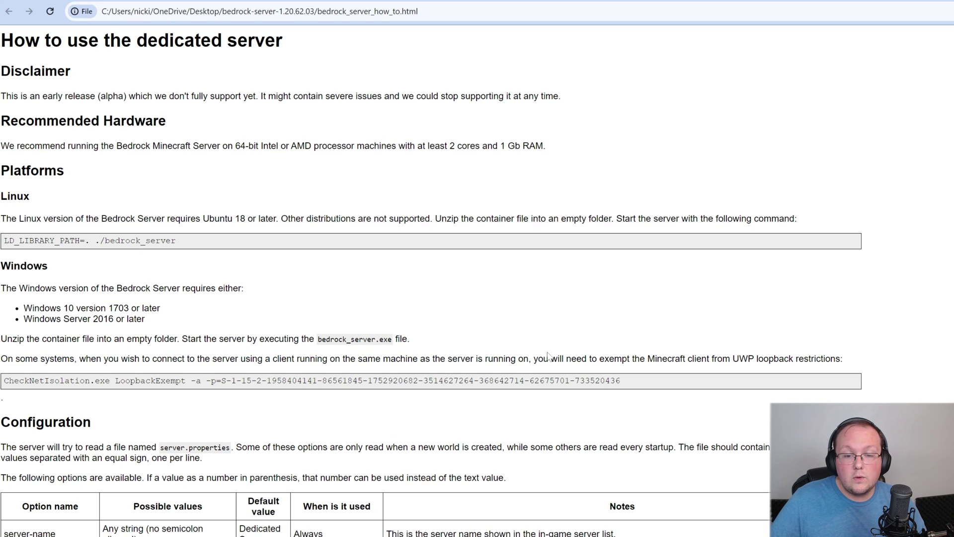
drag(543, 357, 749, 357)
click(749, 357)
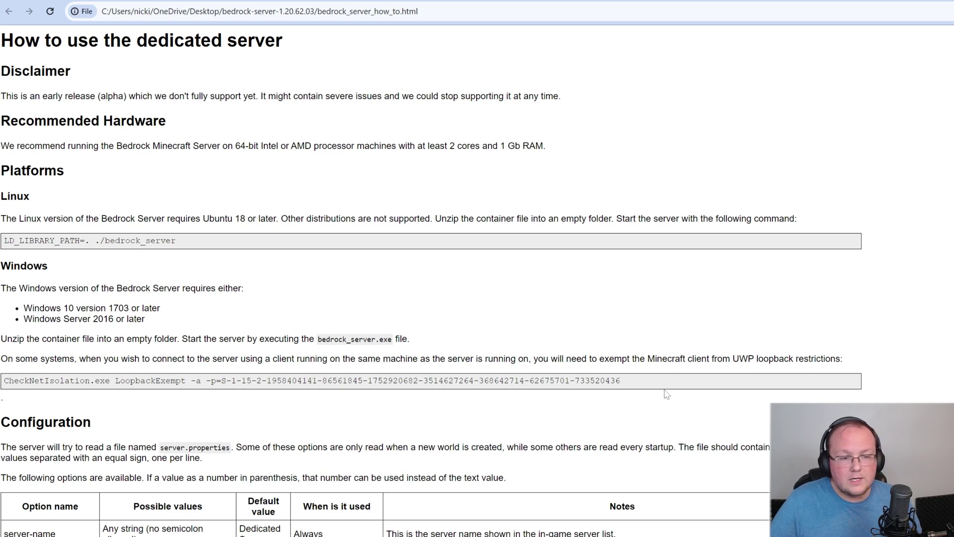
drag(652, 384, 3, 388)
key(ctrl+c)
Step: Try the pasted loopback exemption command in a regular Command Prompt, then close it
click(413, 318)
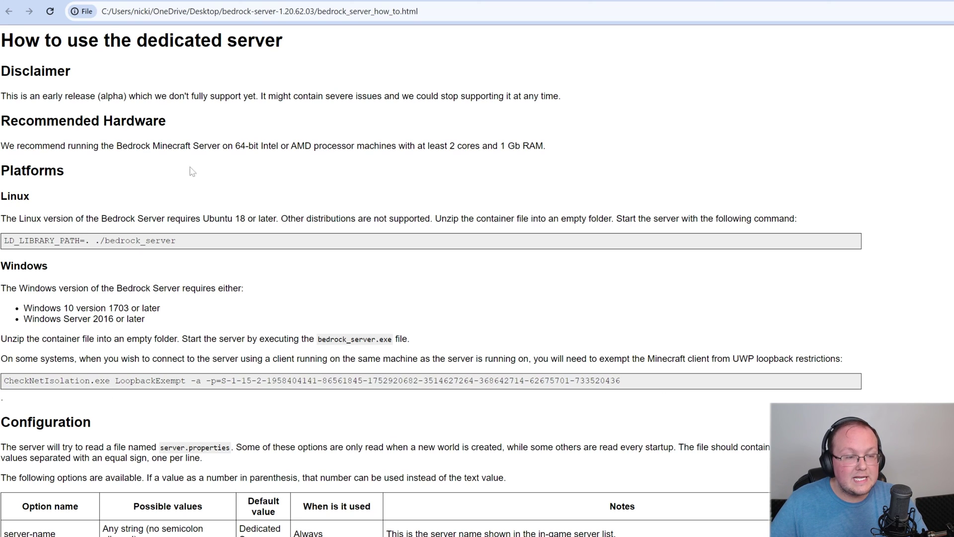
key(super)
text(cmd)
key(Return)
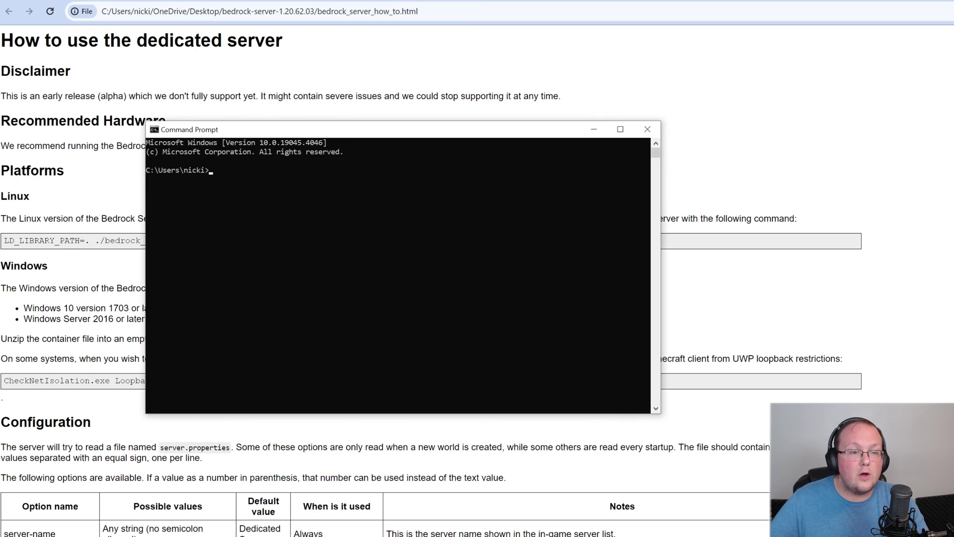
right_click(550, 169)
key(Return)
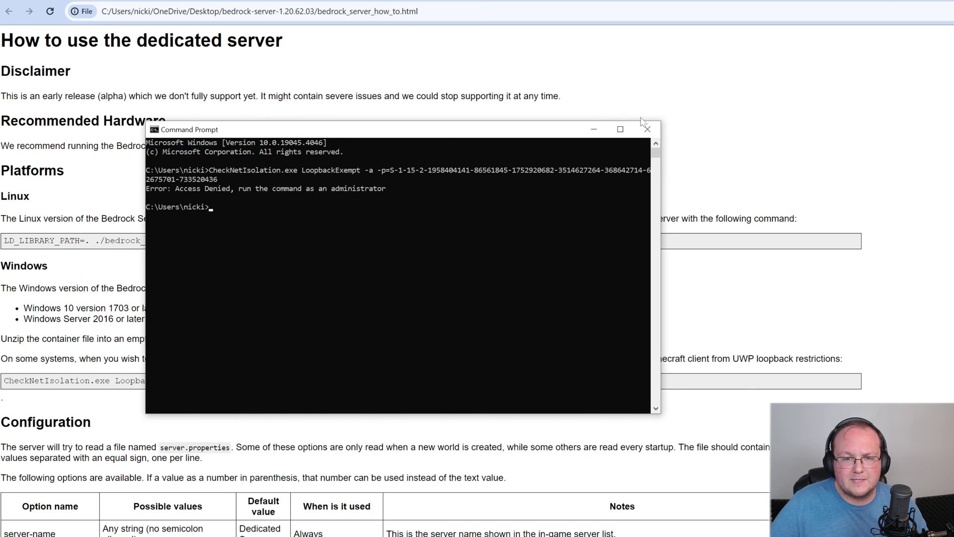
click(646, 129)
Step: Run the CheckNetIsolation command as administrator, get OK, then close the console and guide
key(super)
text(cmd)
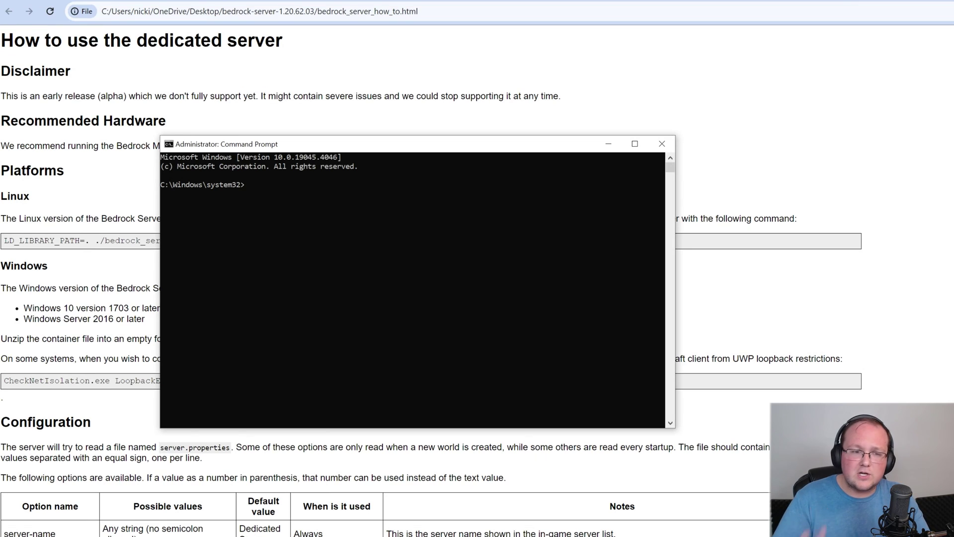
click(416, 304)
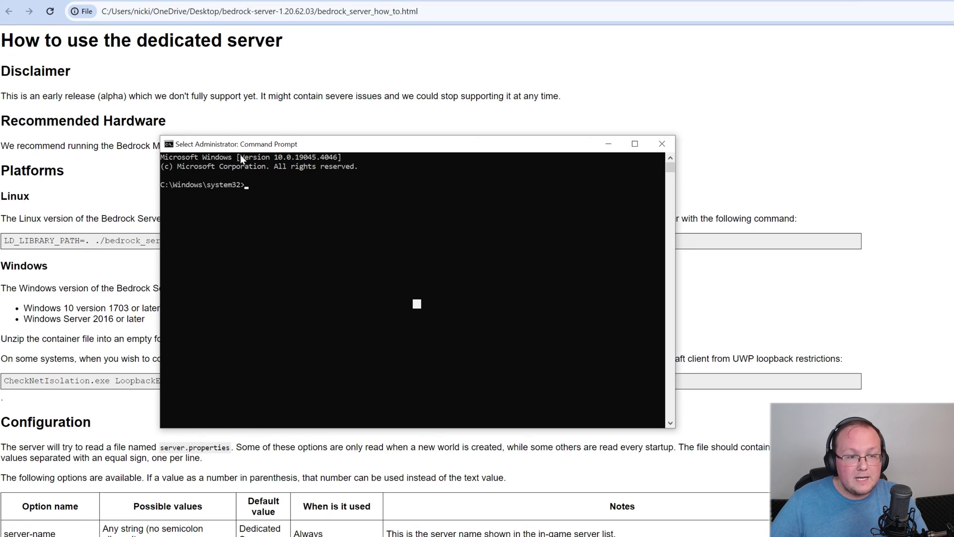
key(ctrl+v)
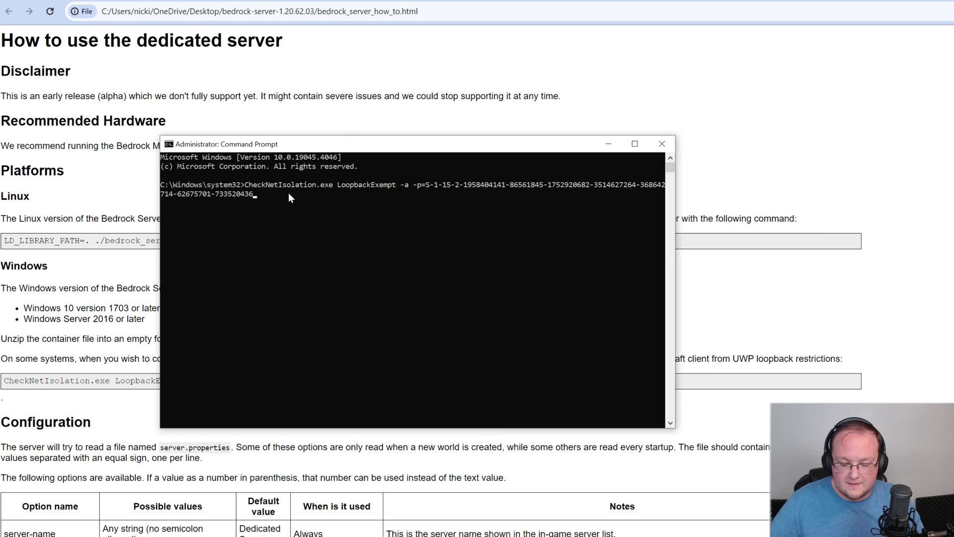
key(Return)
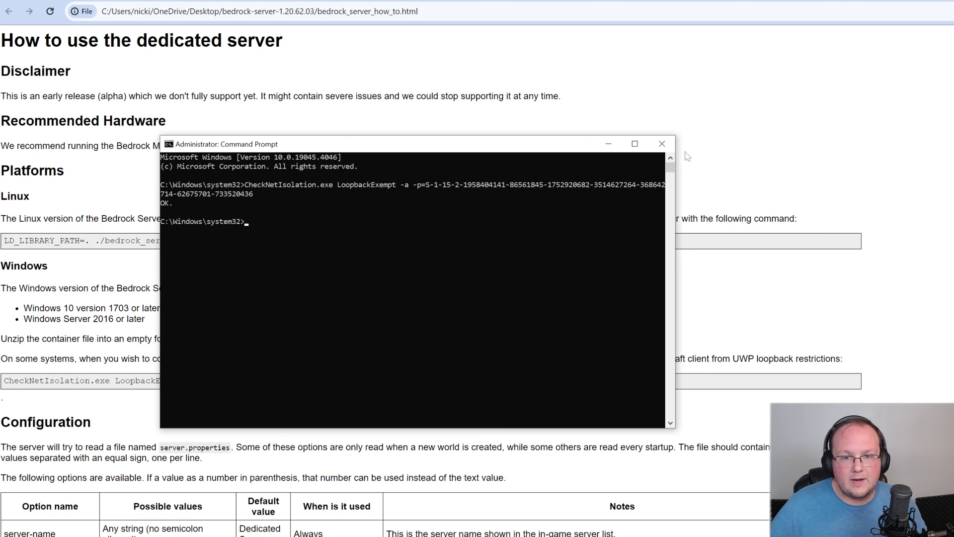
click(661, 144)
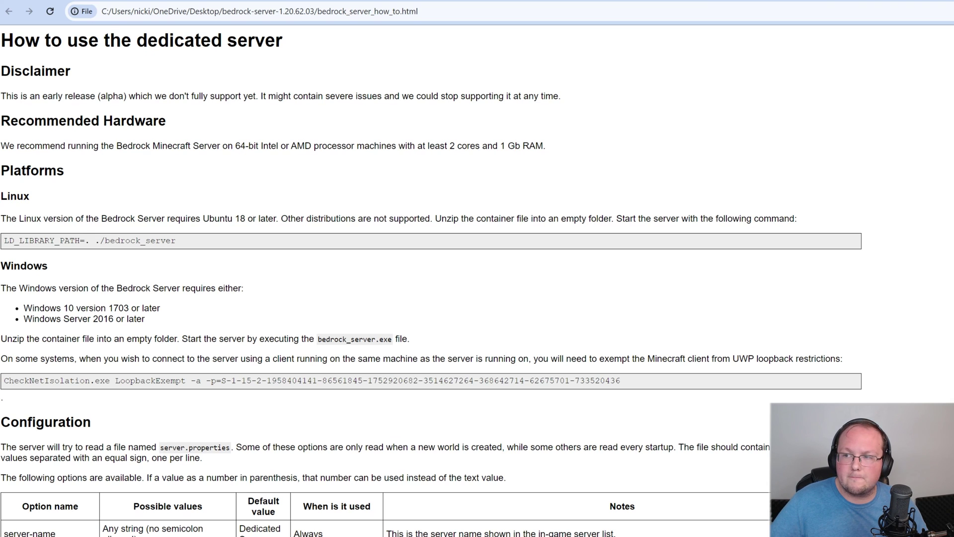
key(ctrl+w)
Step: Bring the server folder and Command Prompt forward, then the Minecraft window on top
click(657, 397)
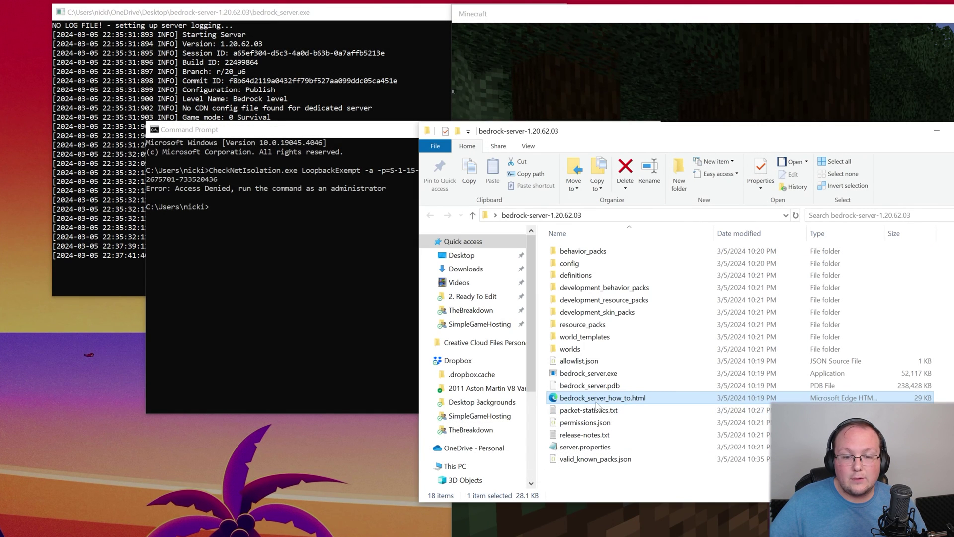
mouse_move(603, 397)
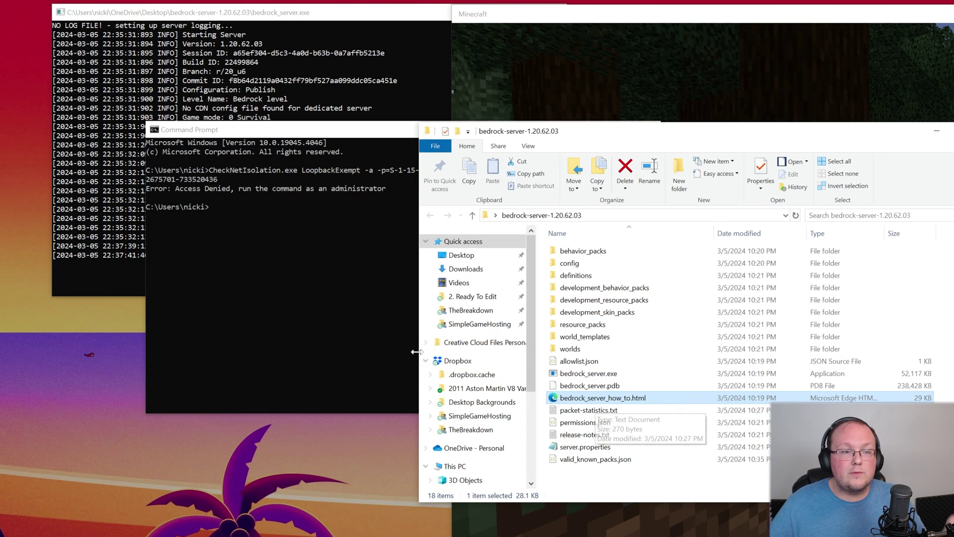
click(389, 330)
click(473, 284)
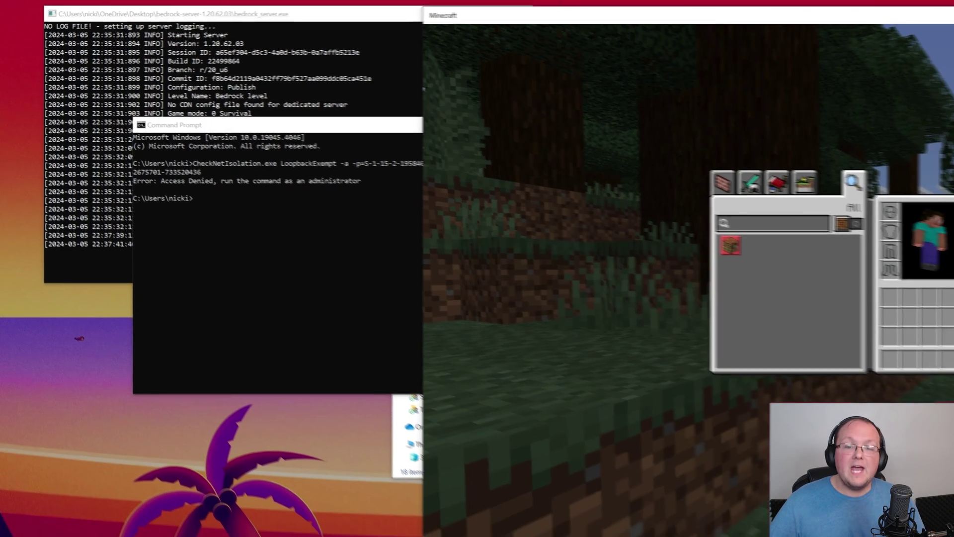